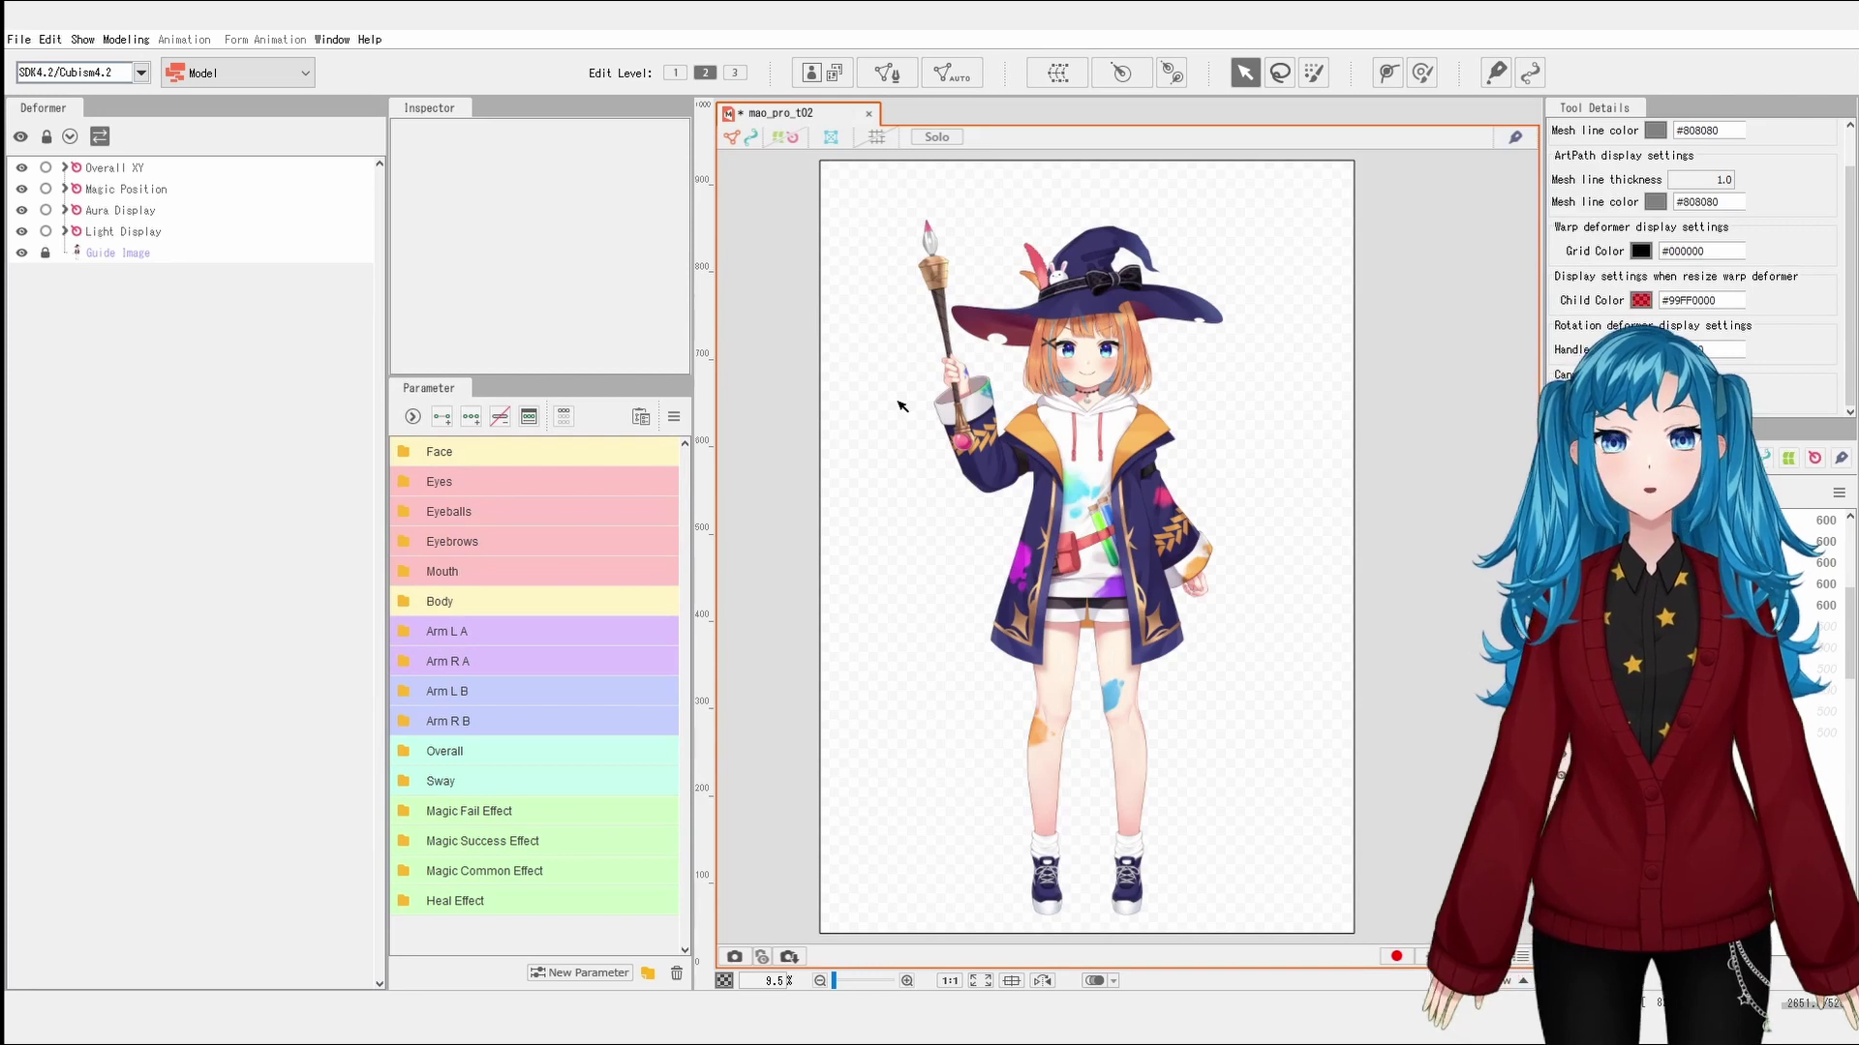
# Step: Toggle with T between the texture-atlas rendering and the sharp source image, then open Display Quality
pyautogui.scroll(5, 1075, 333)
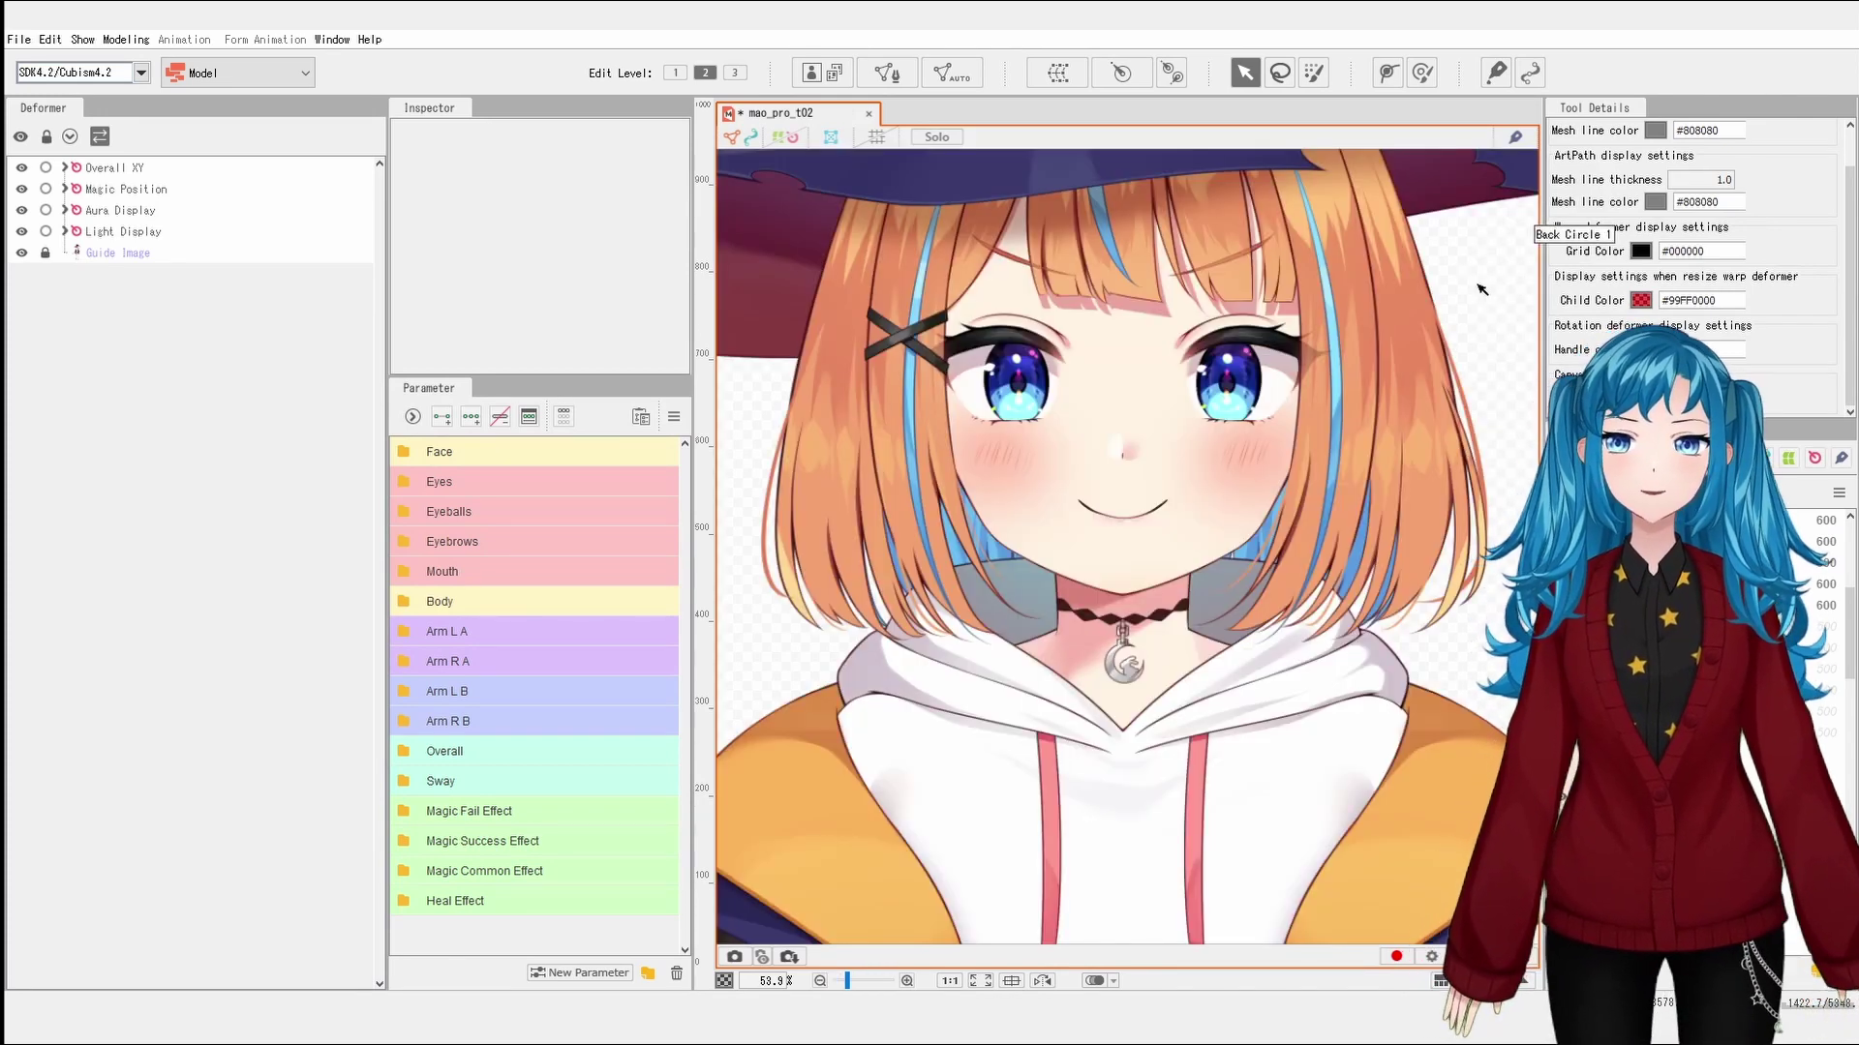
pyautogui.press('t')
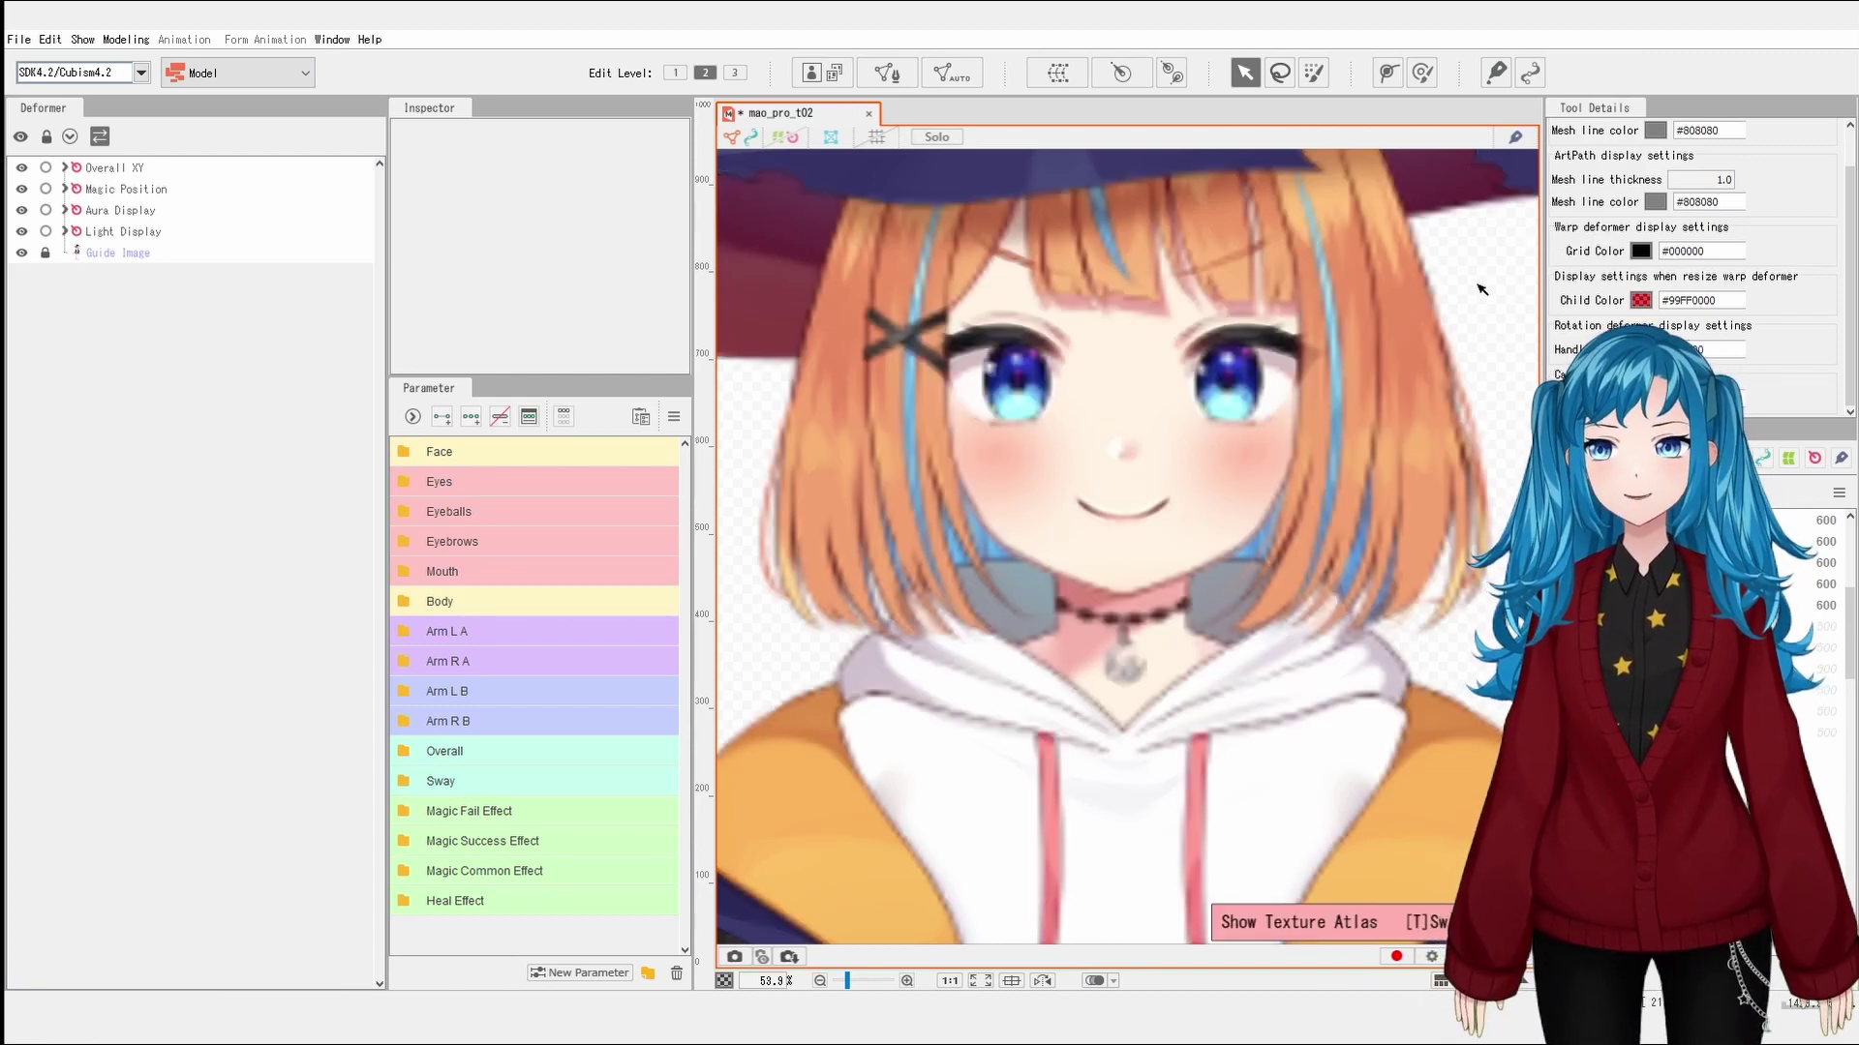
pyautogui.press('t')
pyautogui.press('t')
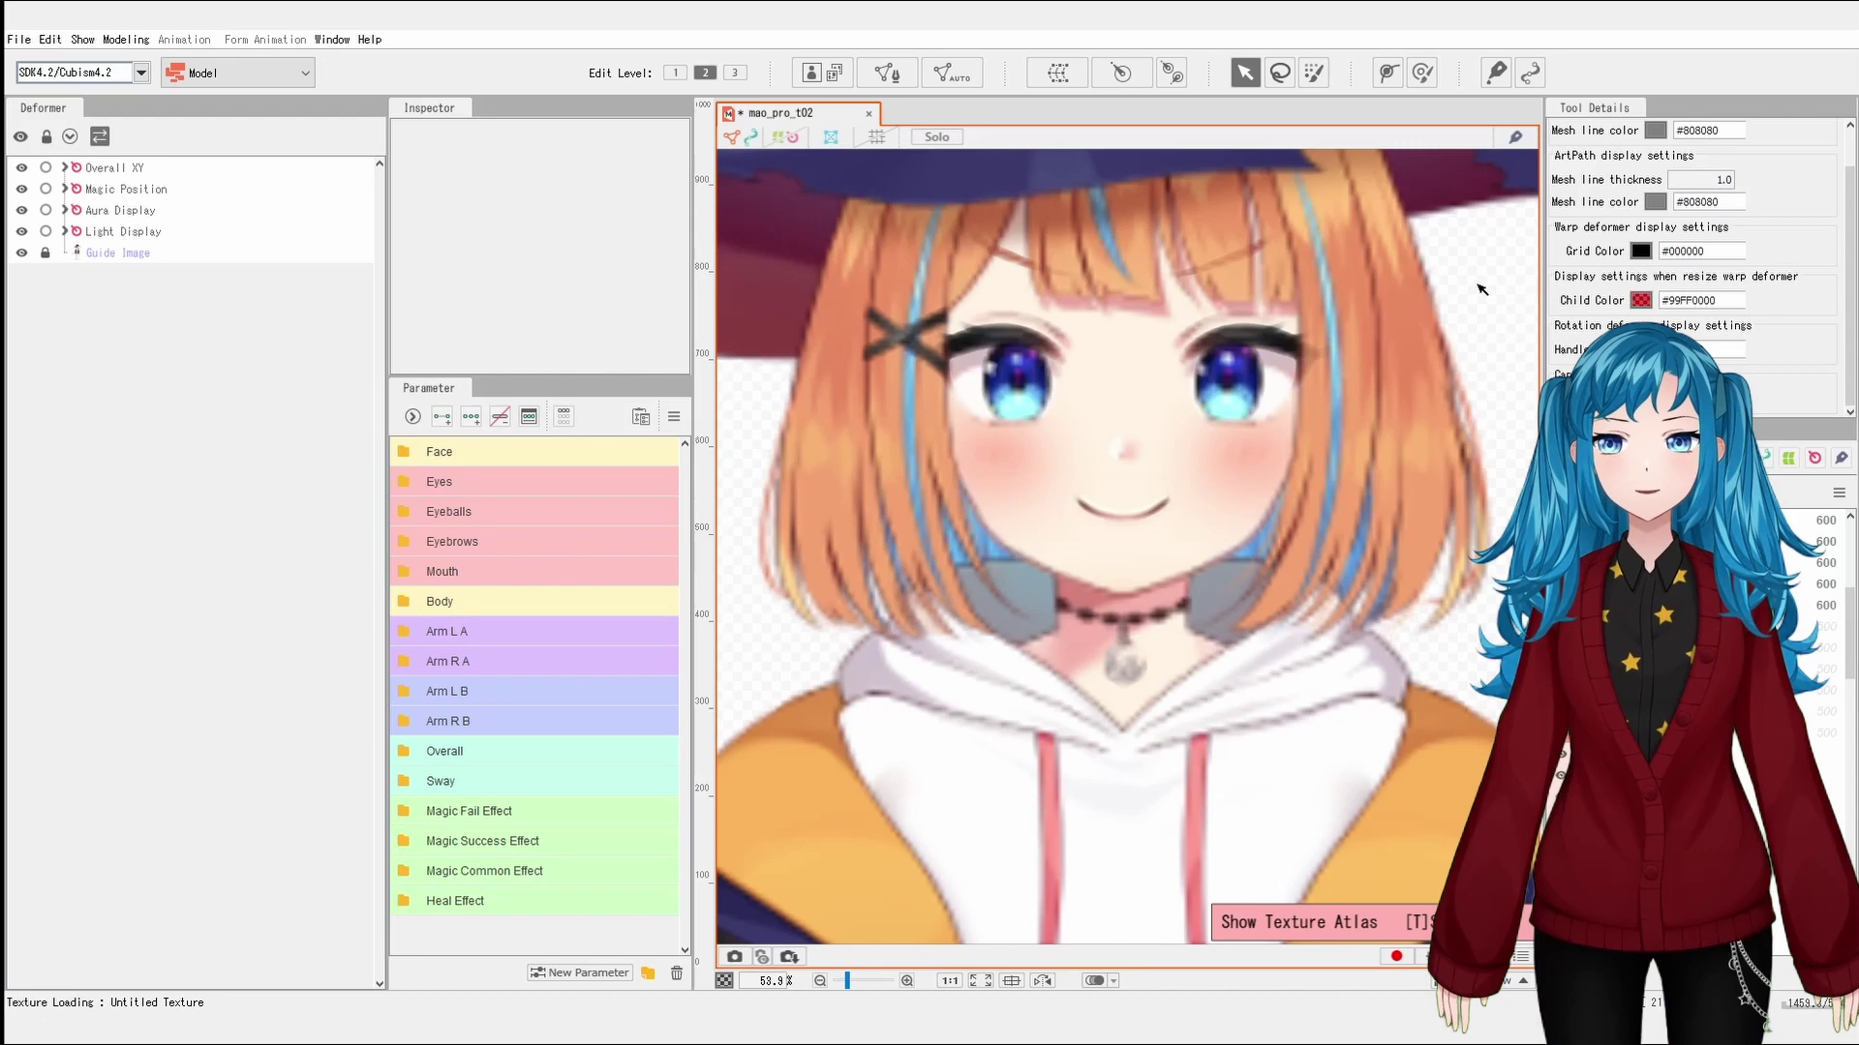
pyautogui.press('t')
pyautogui.press('t')
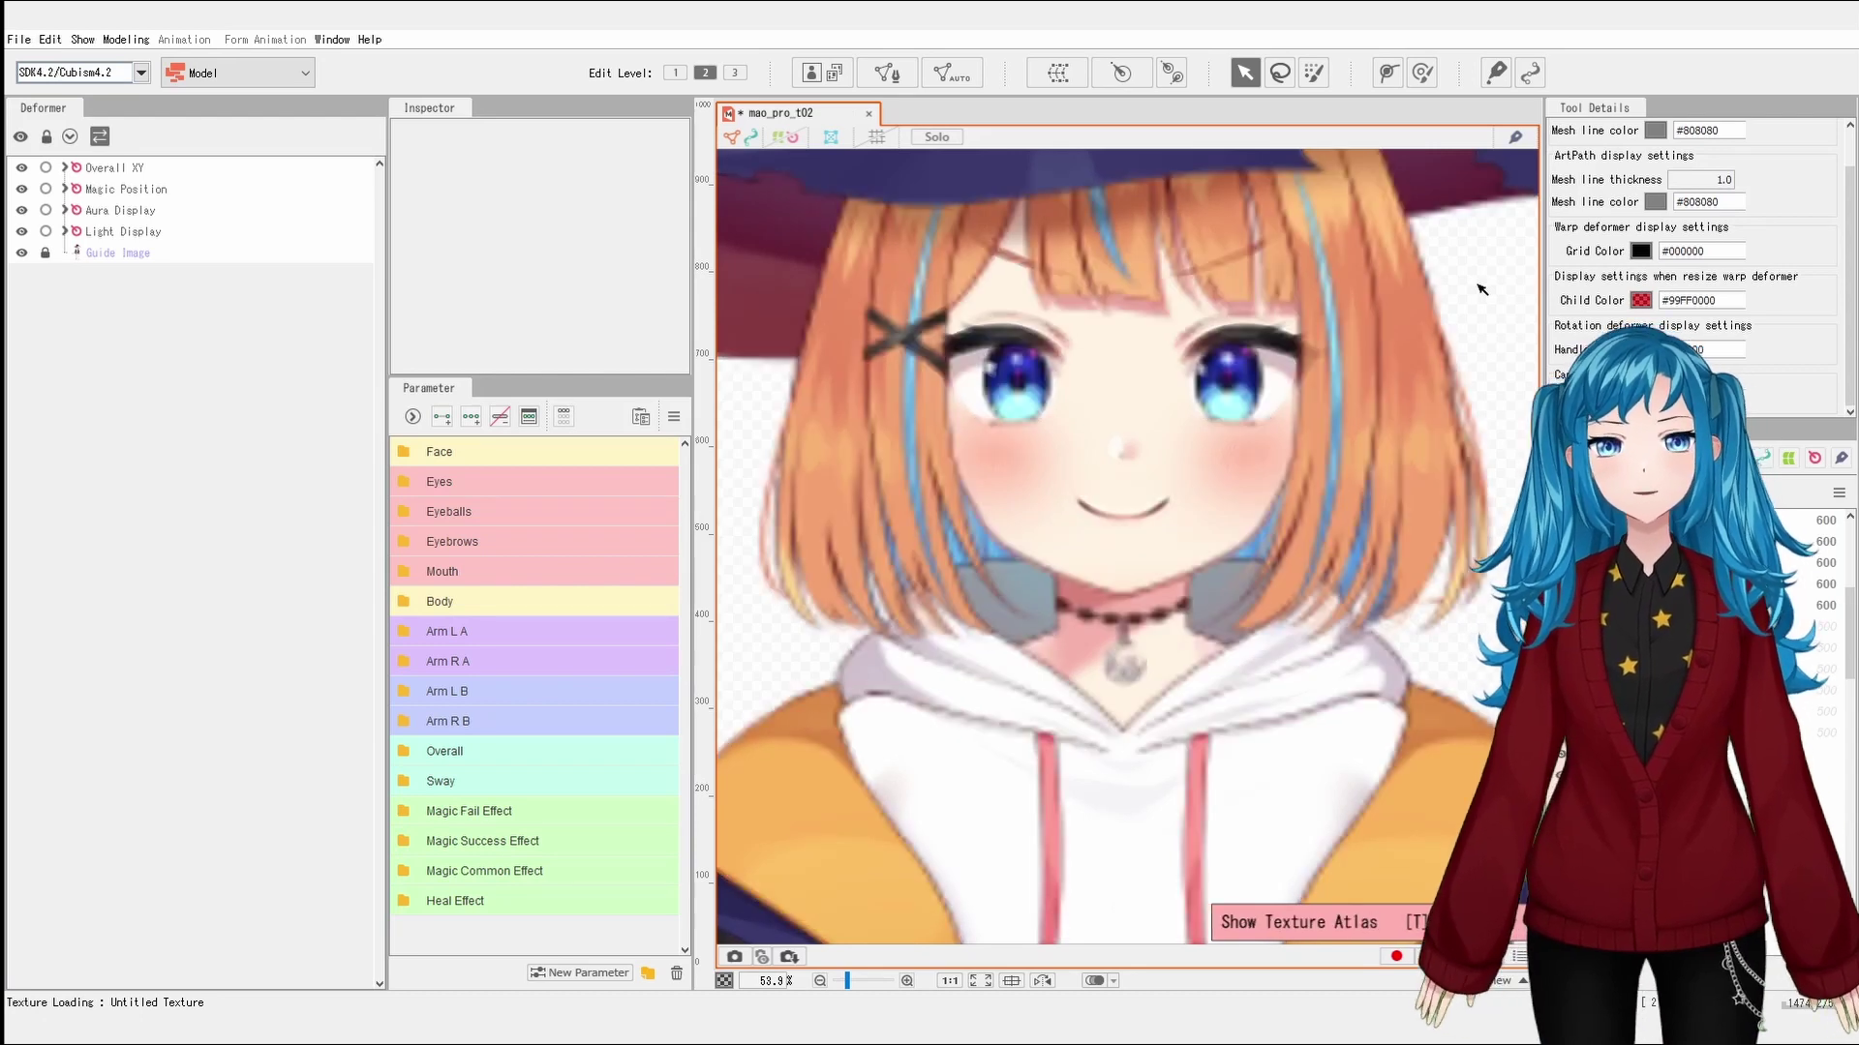
pyautogui.press('t')
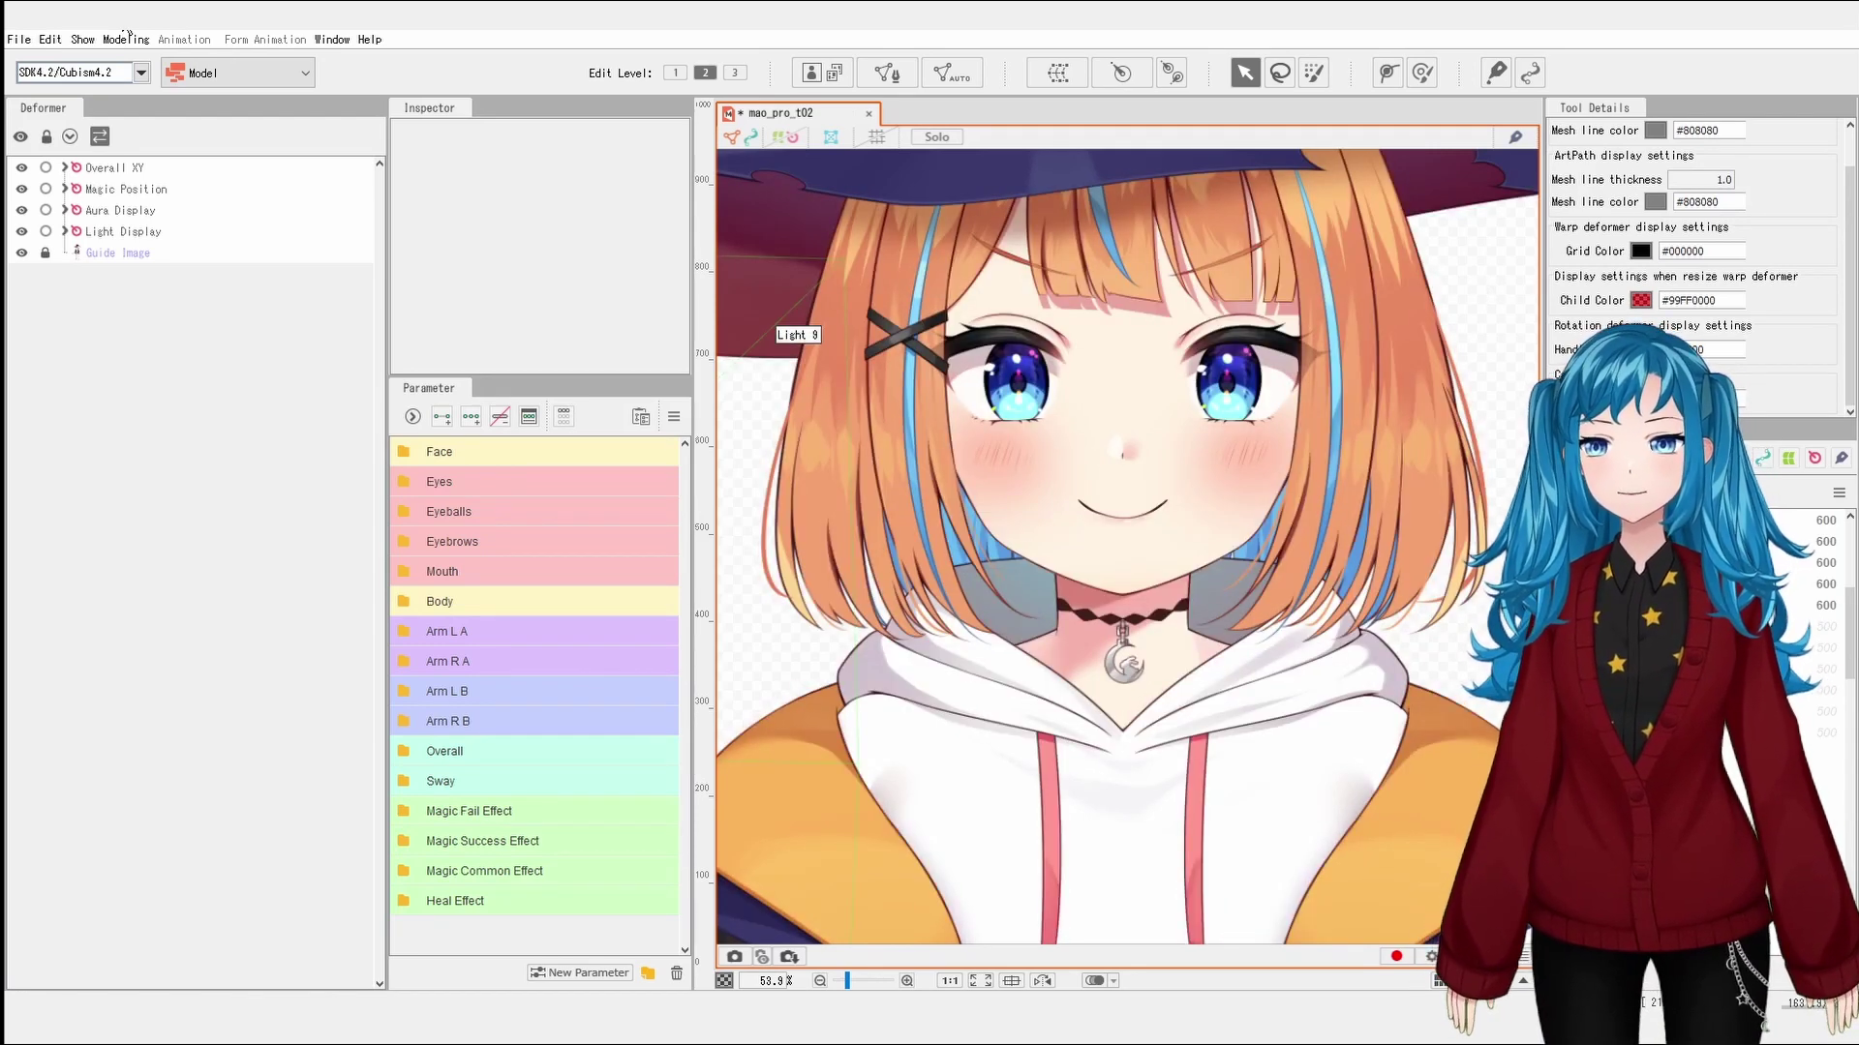
pyautogui.click(83, 41)
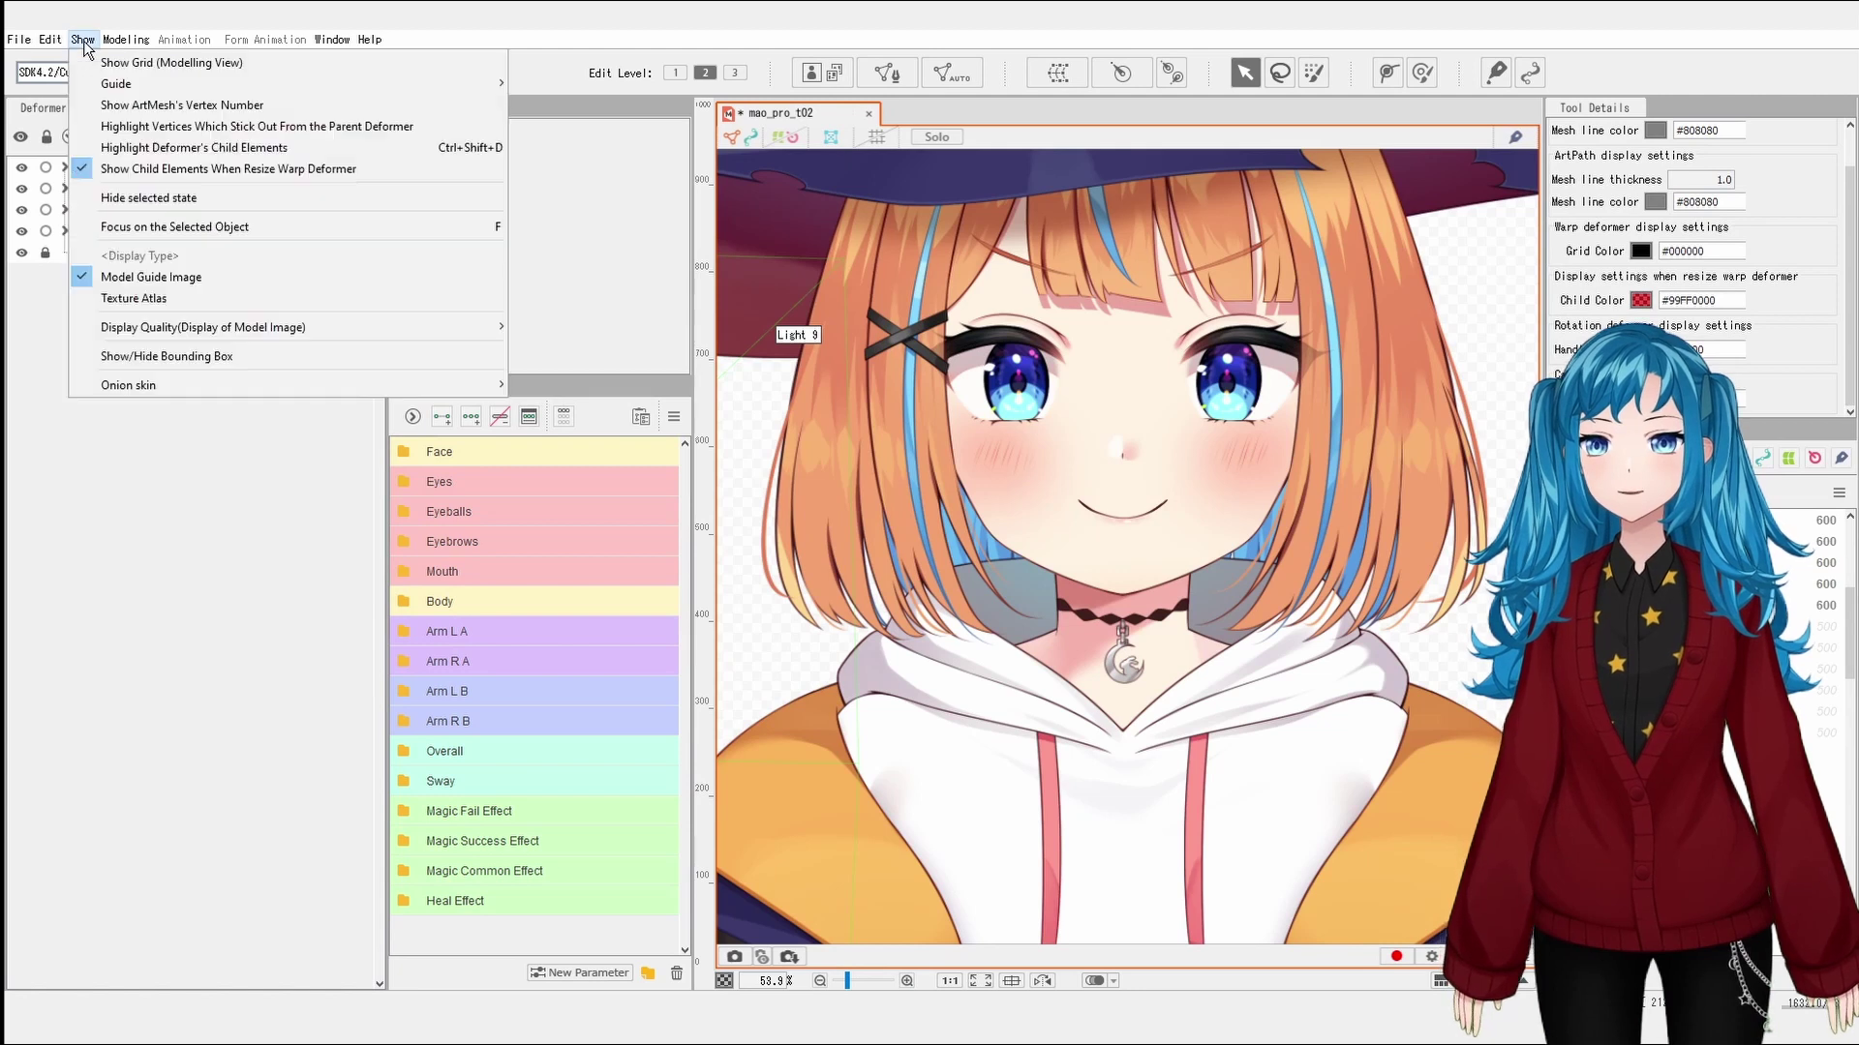
pyautogui.moveTo(463, 334)
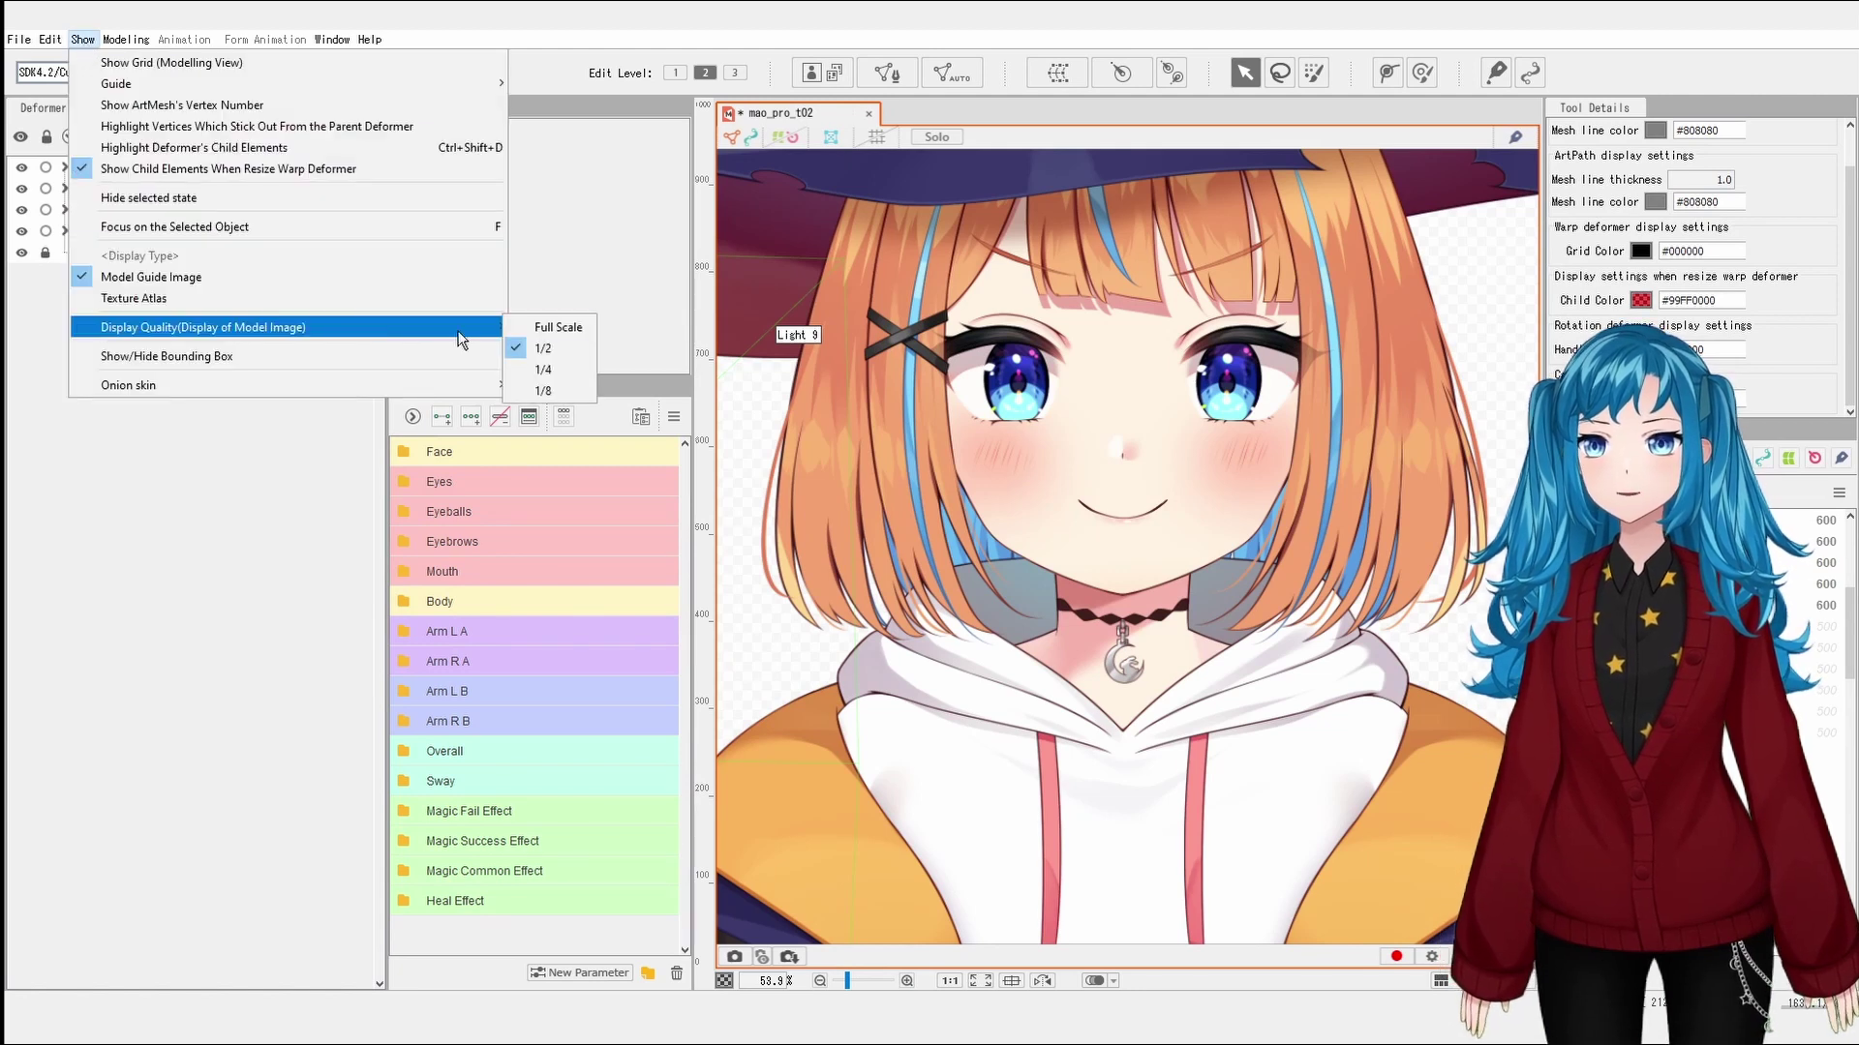
# Step: Set model display quality to 1/4 and open the texture atlas editor
pyautogui.click(548, 371)
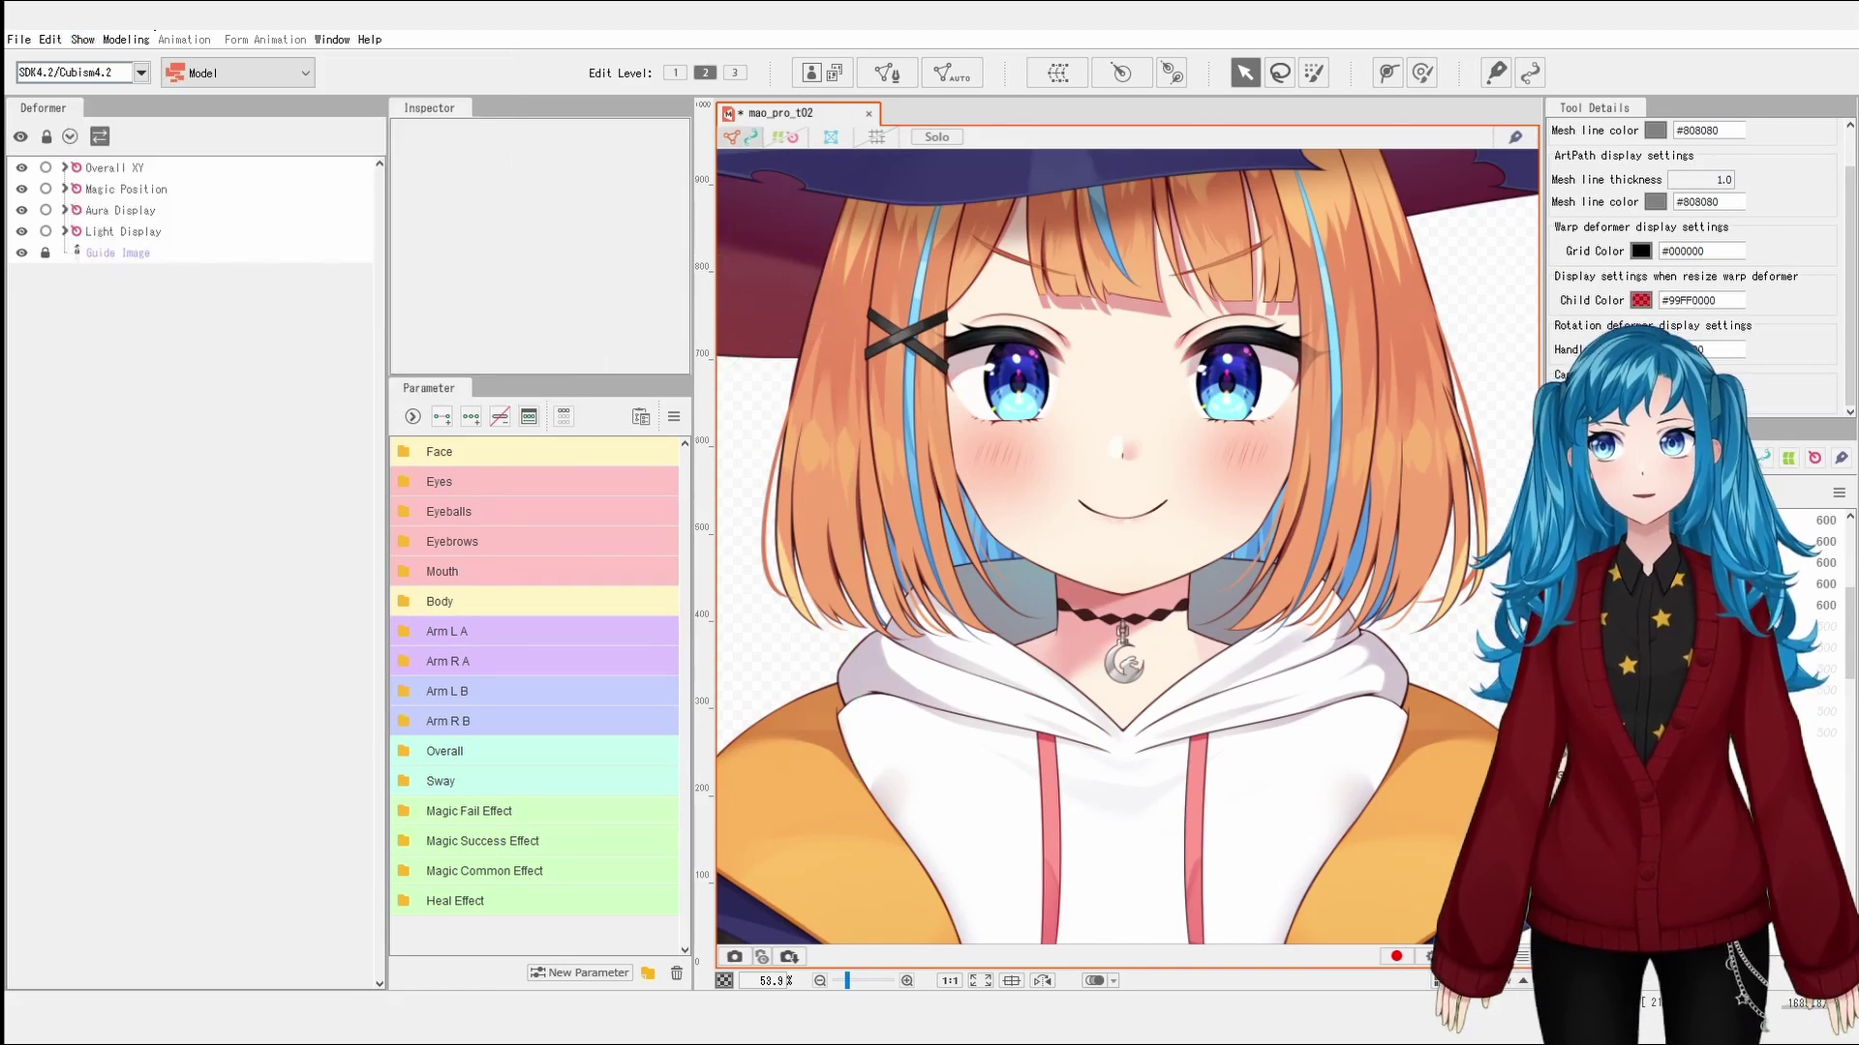
pyautogui.click(126, 39)
pyautogui.moveTo(280, 87)
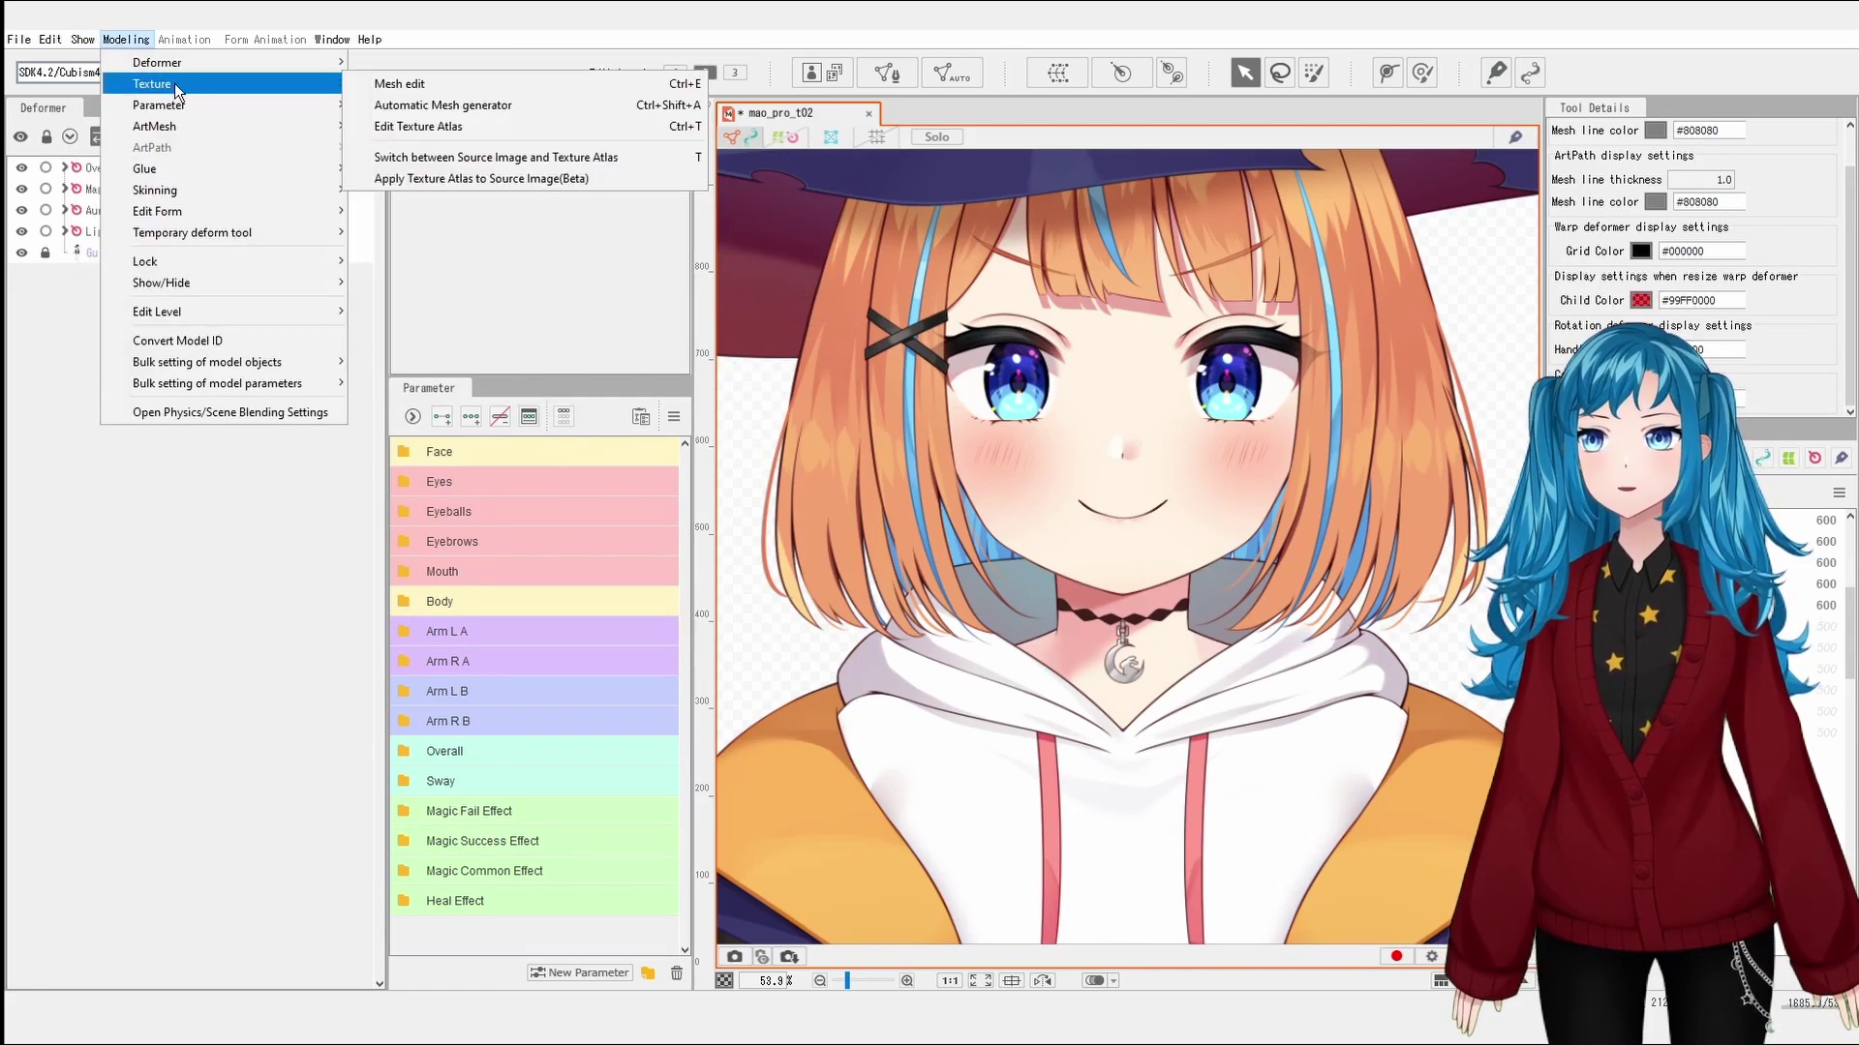
pyautogui.click(448, 124)
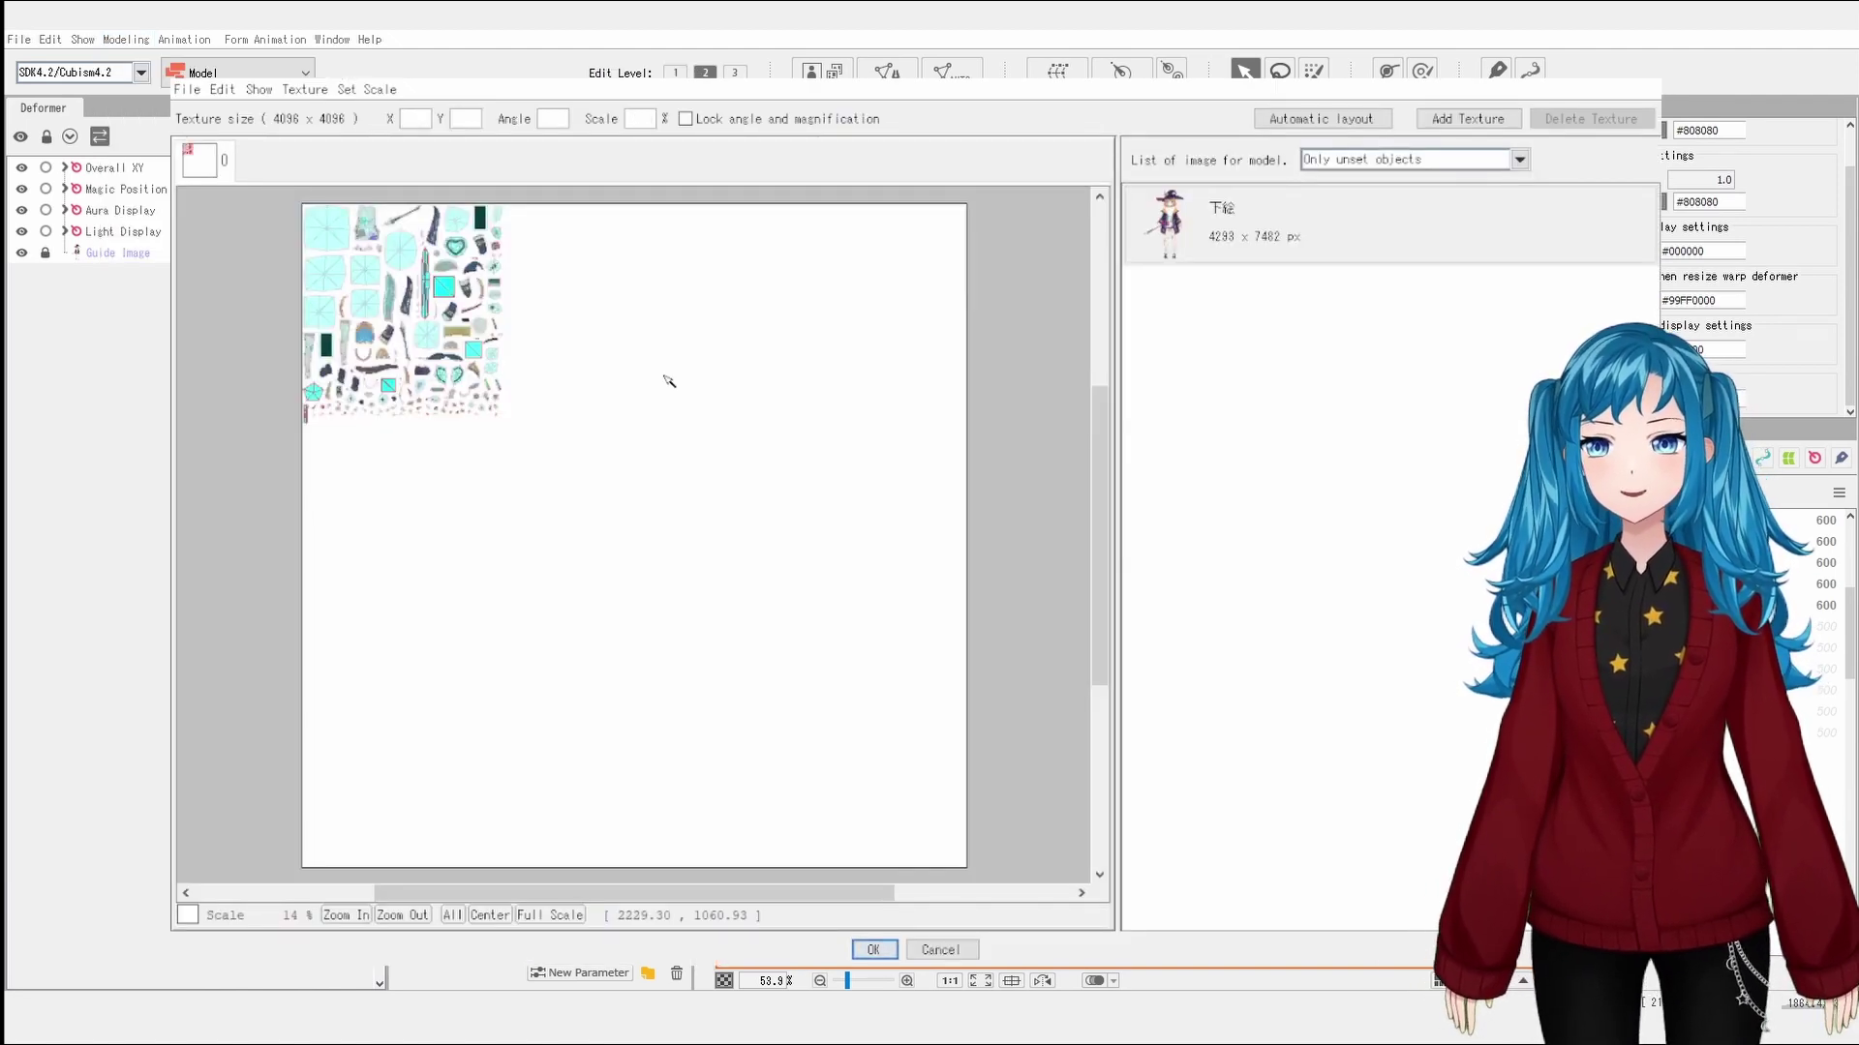
# Step: Select every piece on the atlas page and delete them
pyautogui.hotkey('ctrl', 'a')
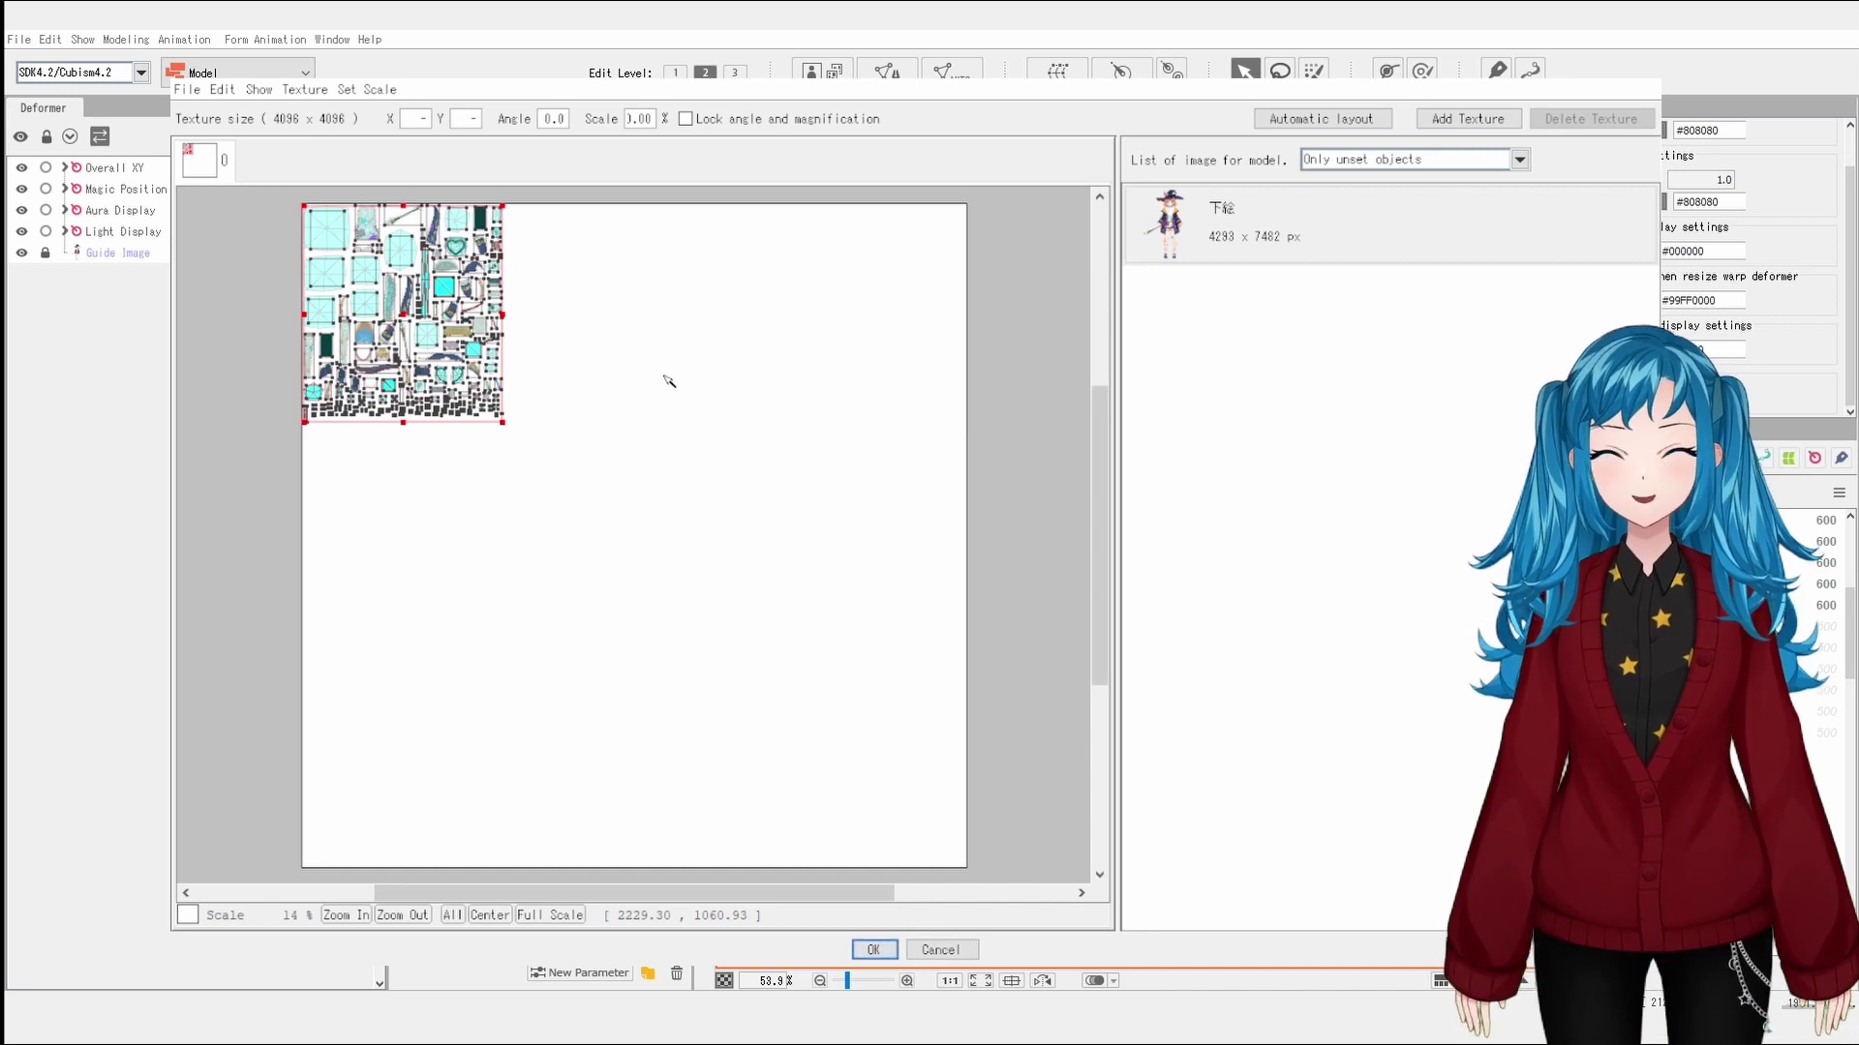
pyautogui.press('Delete')
pyautogui.hotkey('ctrl', 'shift', 'a')
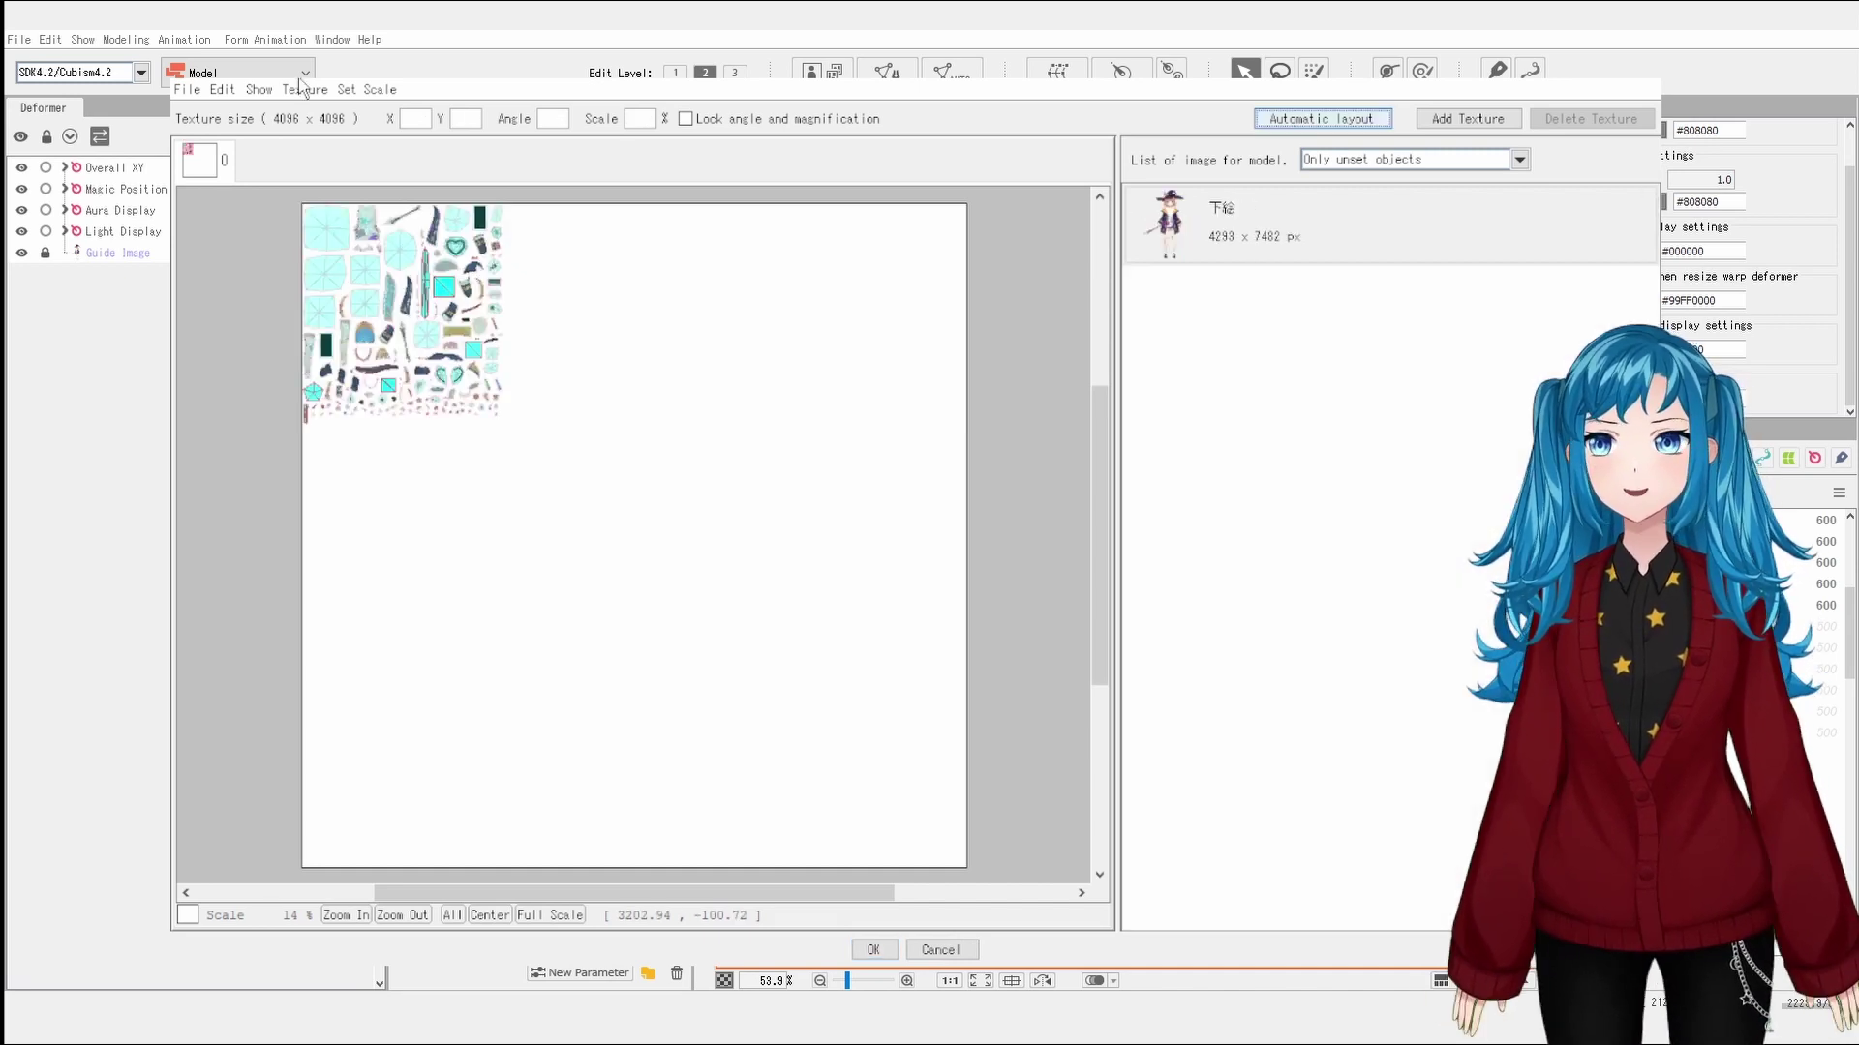
# Step: Add a new 4096 px atlas page, then review the pages, including page 4's leg and shoe parts
pyautogui.click(302, 90)
pyautogui.click(366, 195)
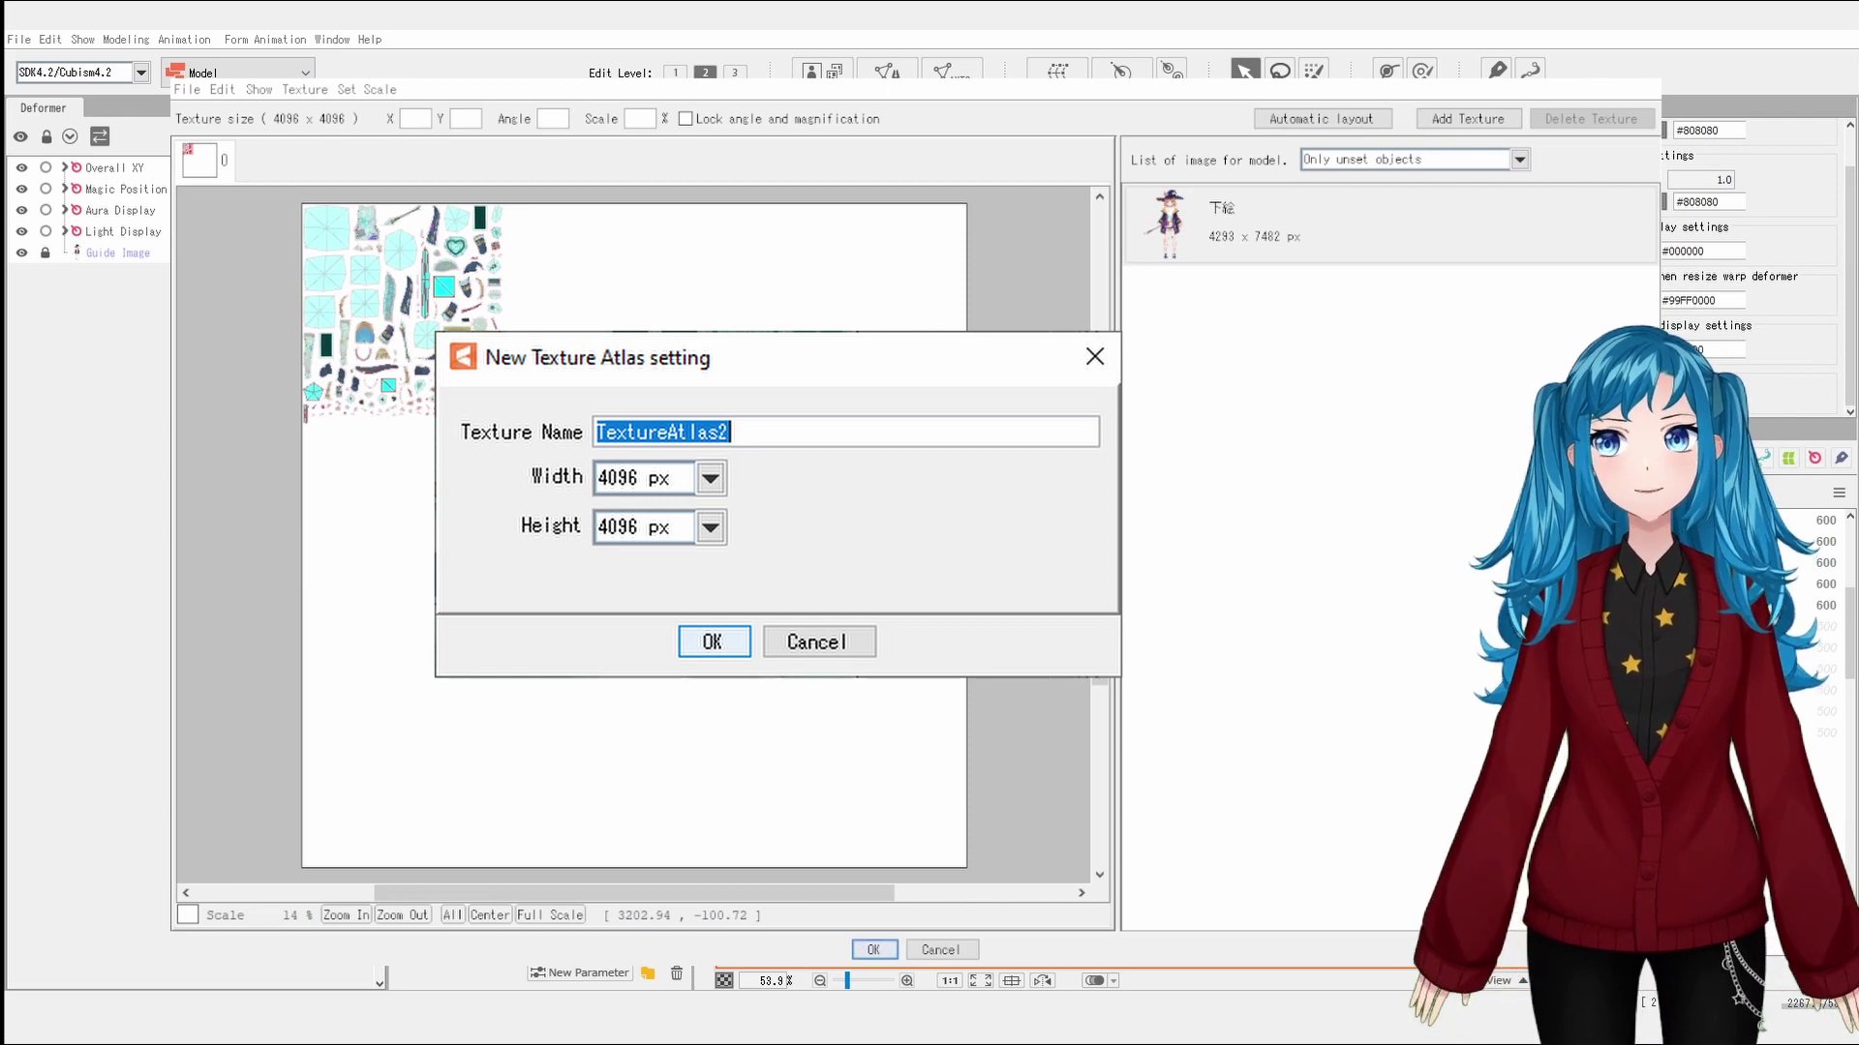
pyautogui.press('Return')
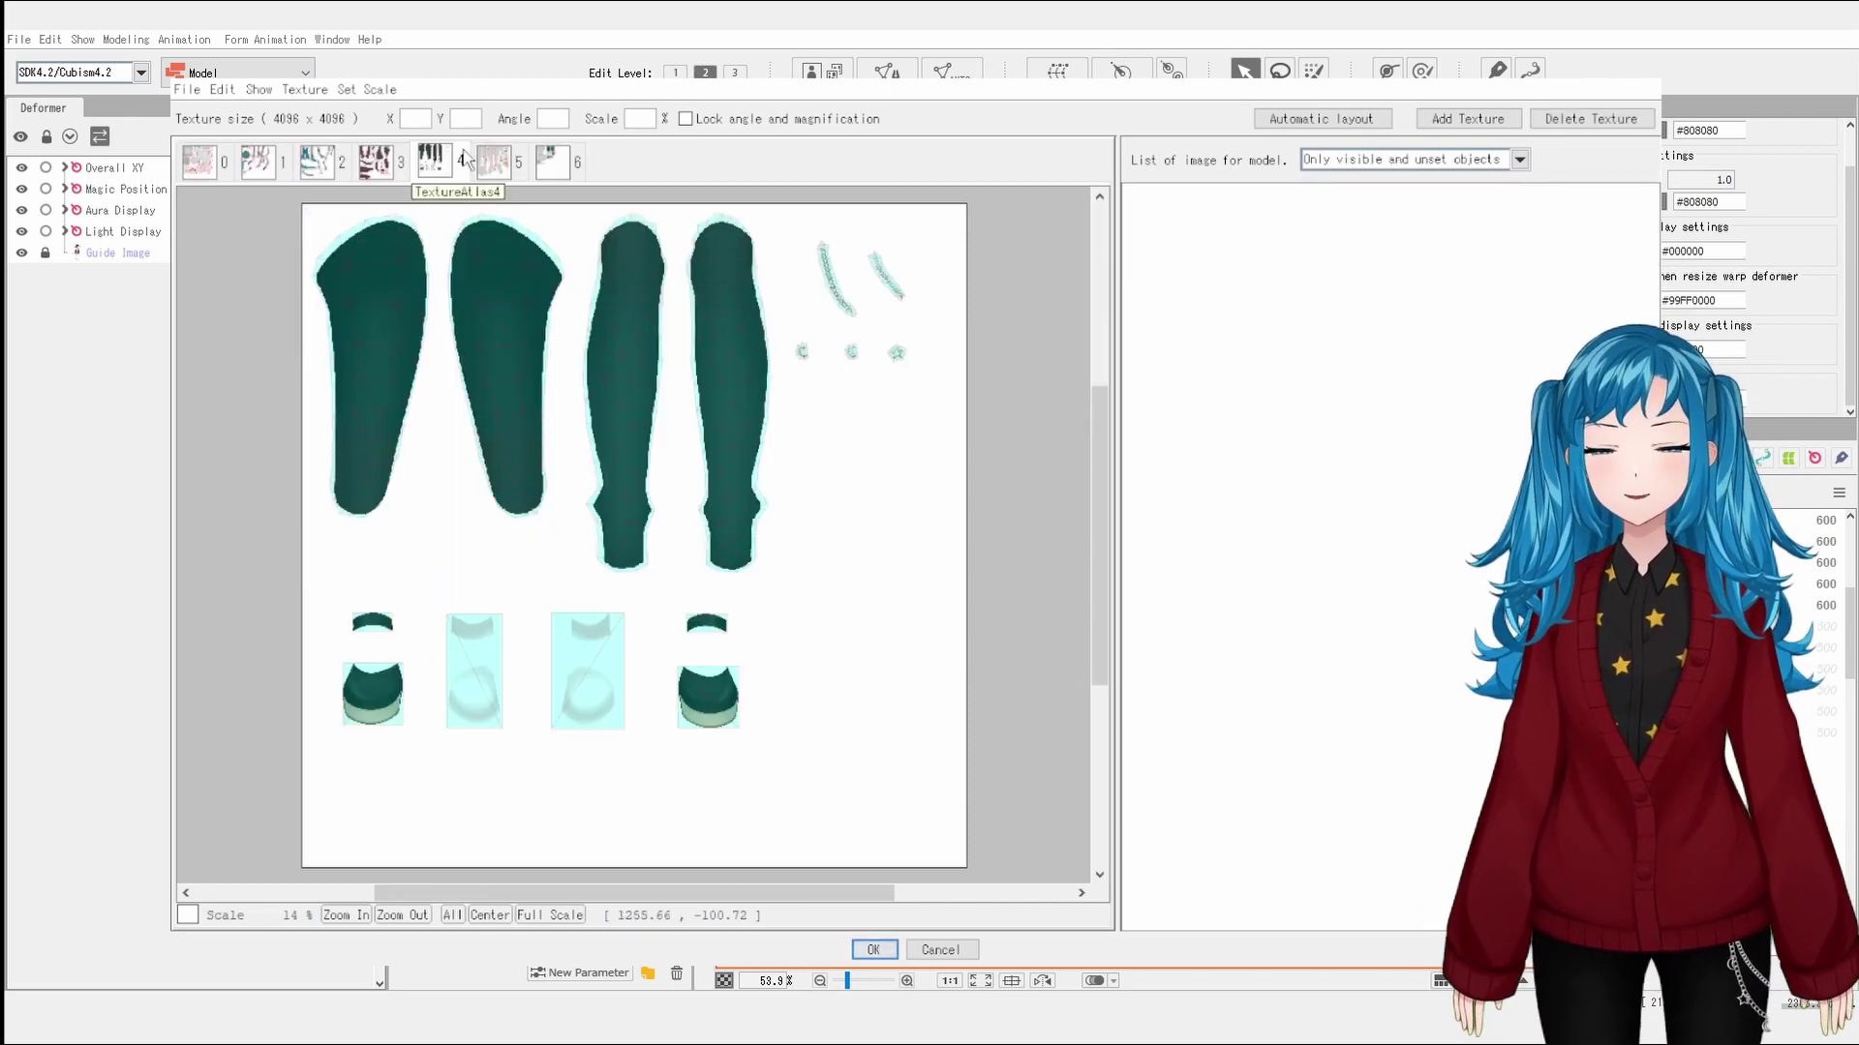
pyautogui.click(491, 166)
pyautogui.click(434, 164)
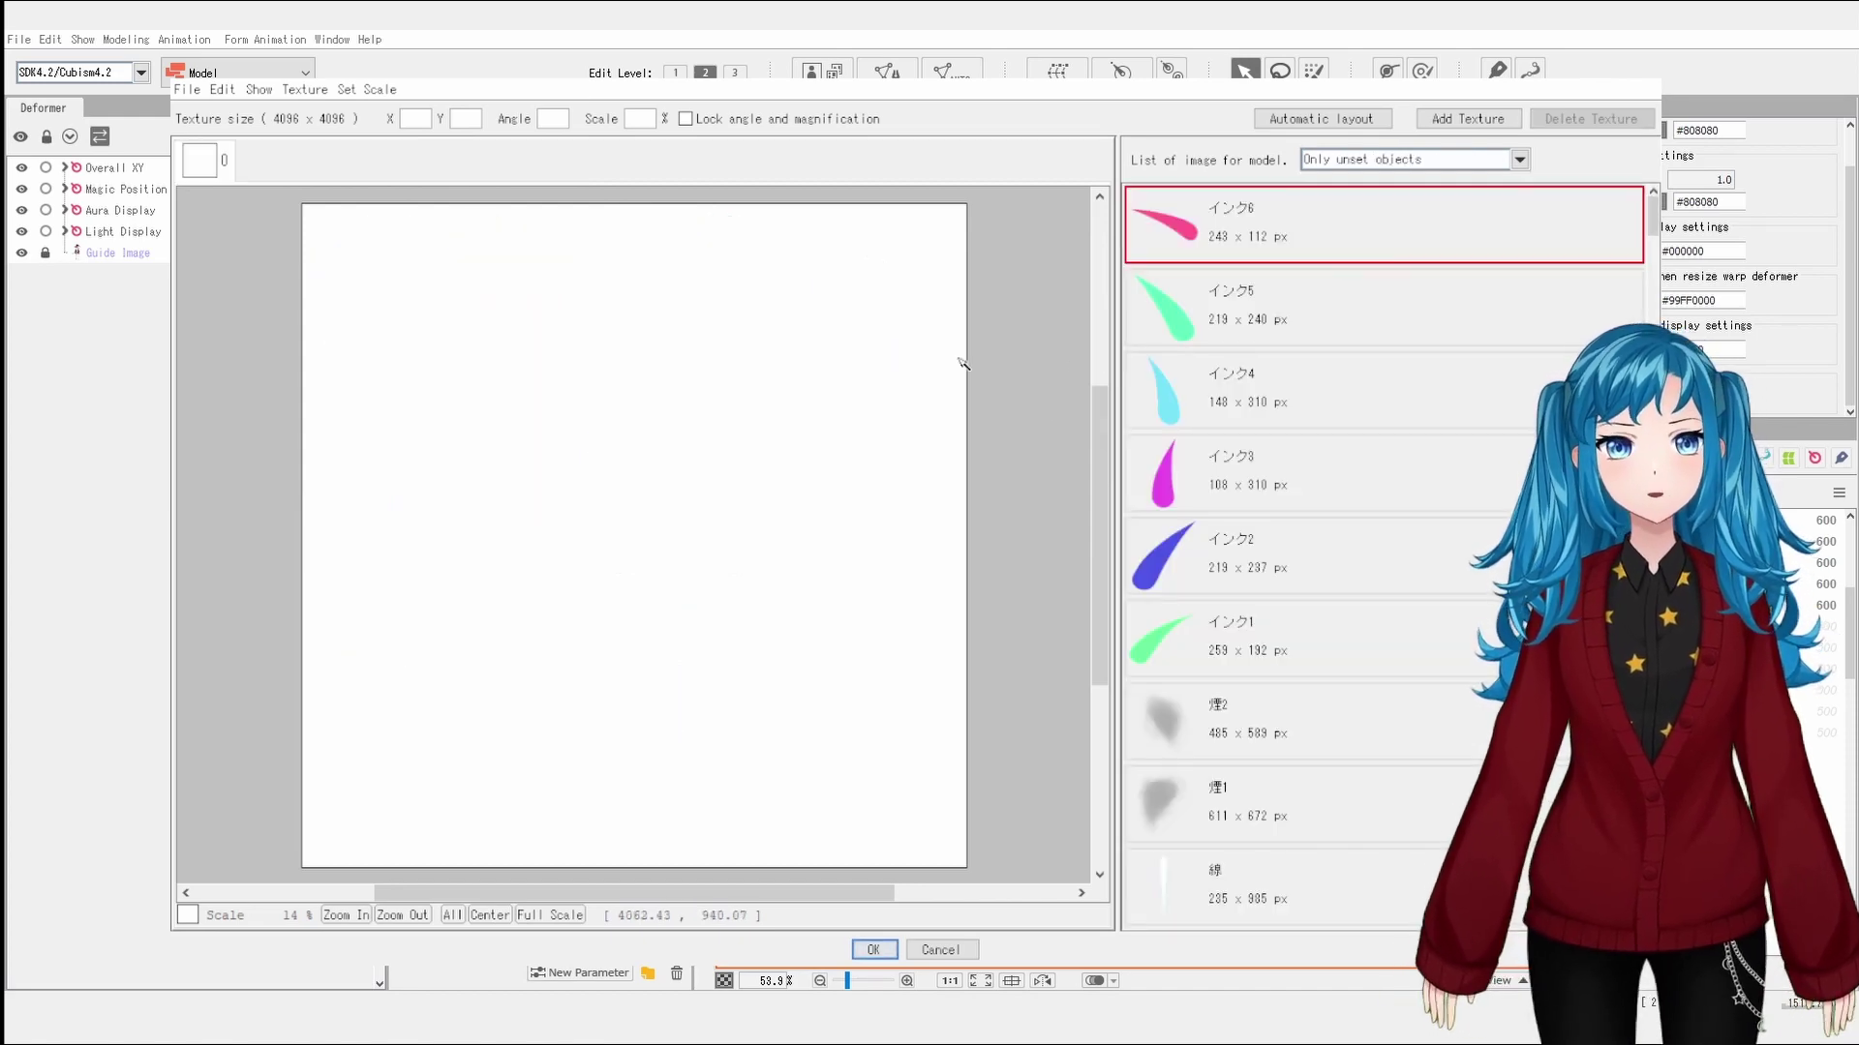
# Step: Select all unset images, place them on the 4096 px texture, and bring up Automatic layout
pyautogui.scroll(-5, 1261, 738)
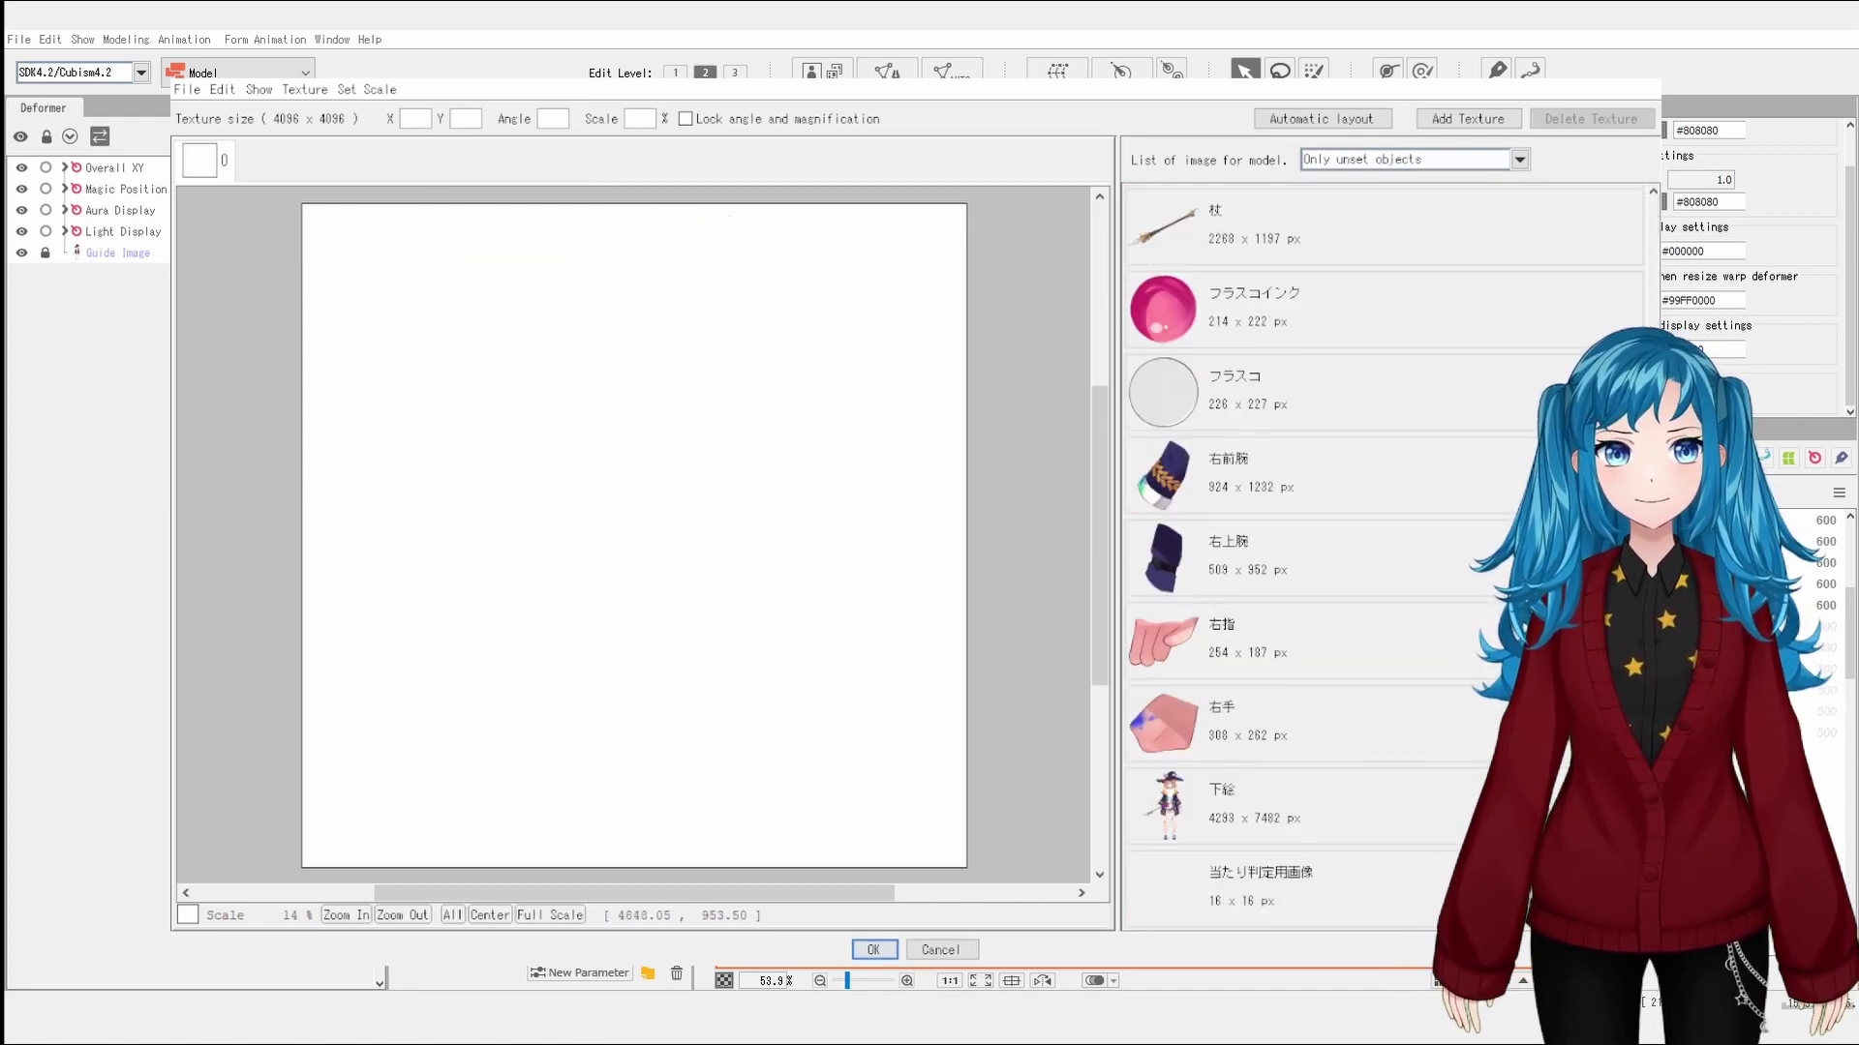
pyautogui.keyDown('shift'); pyautogui.click(1268, 734); pyautogui.keyUp('shift')
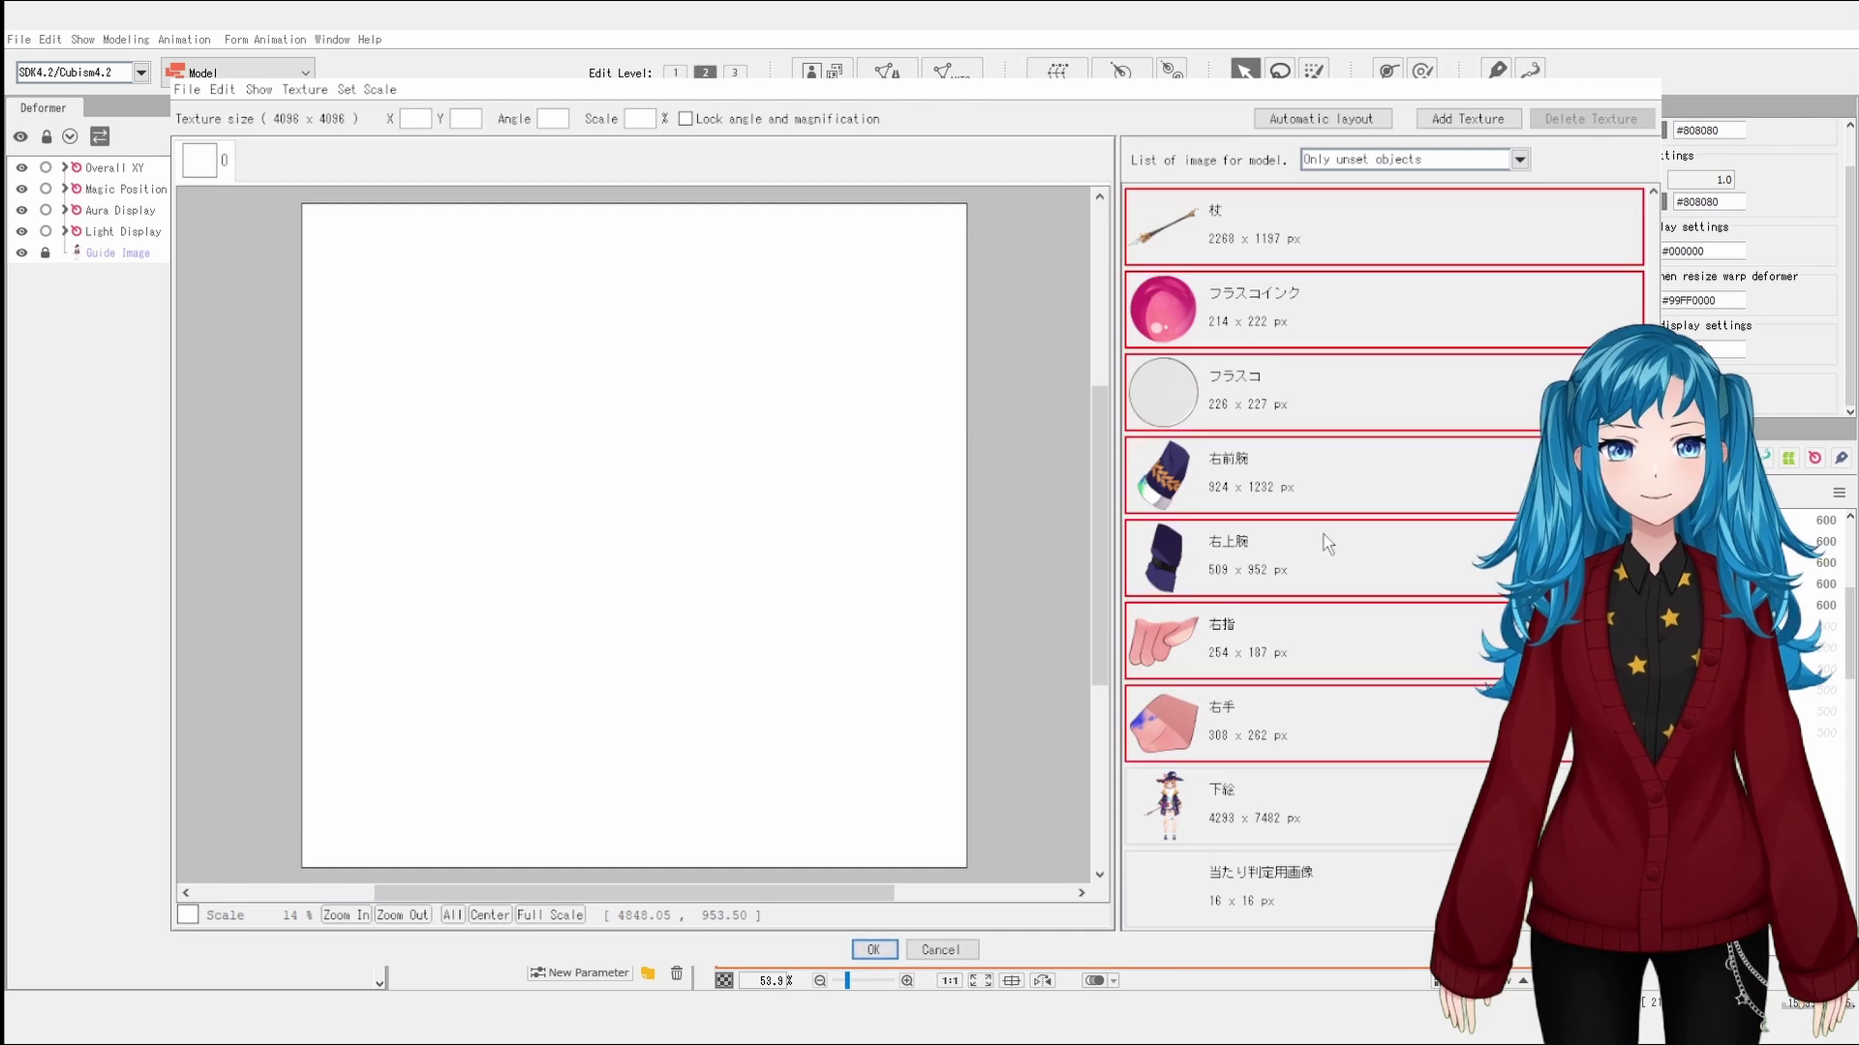
pyautogui.scroll(6, 1409, 499)
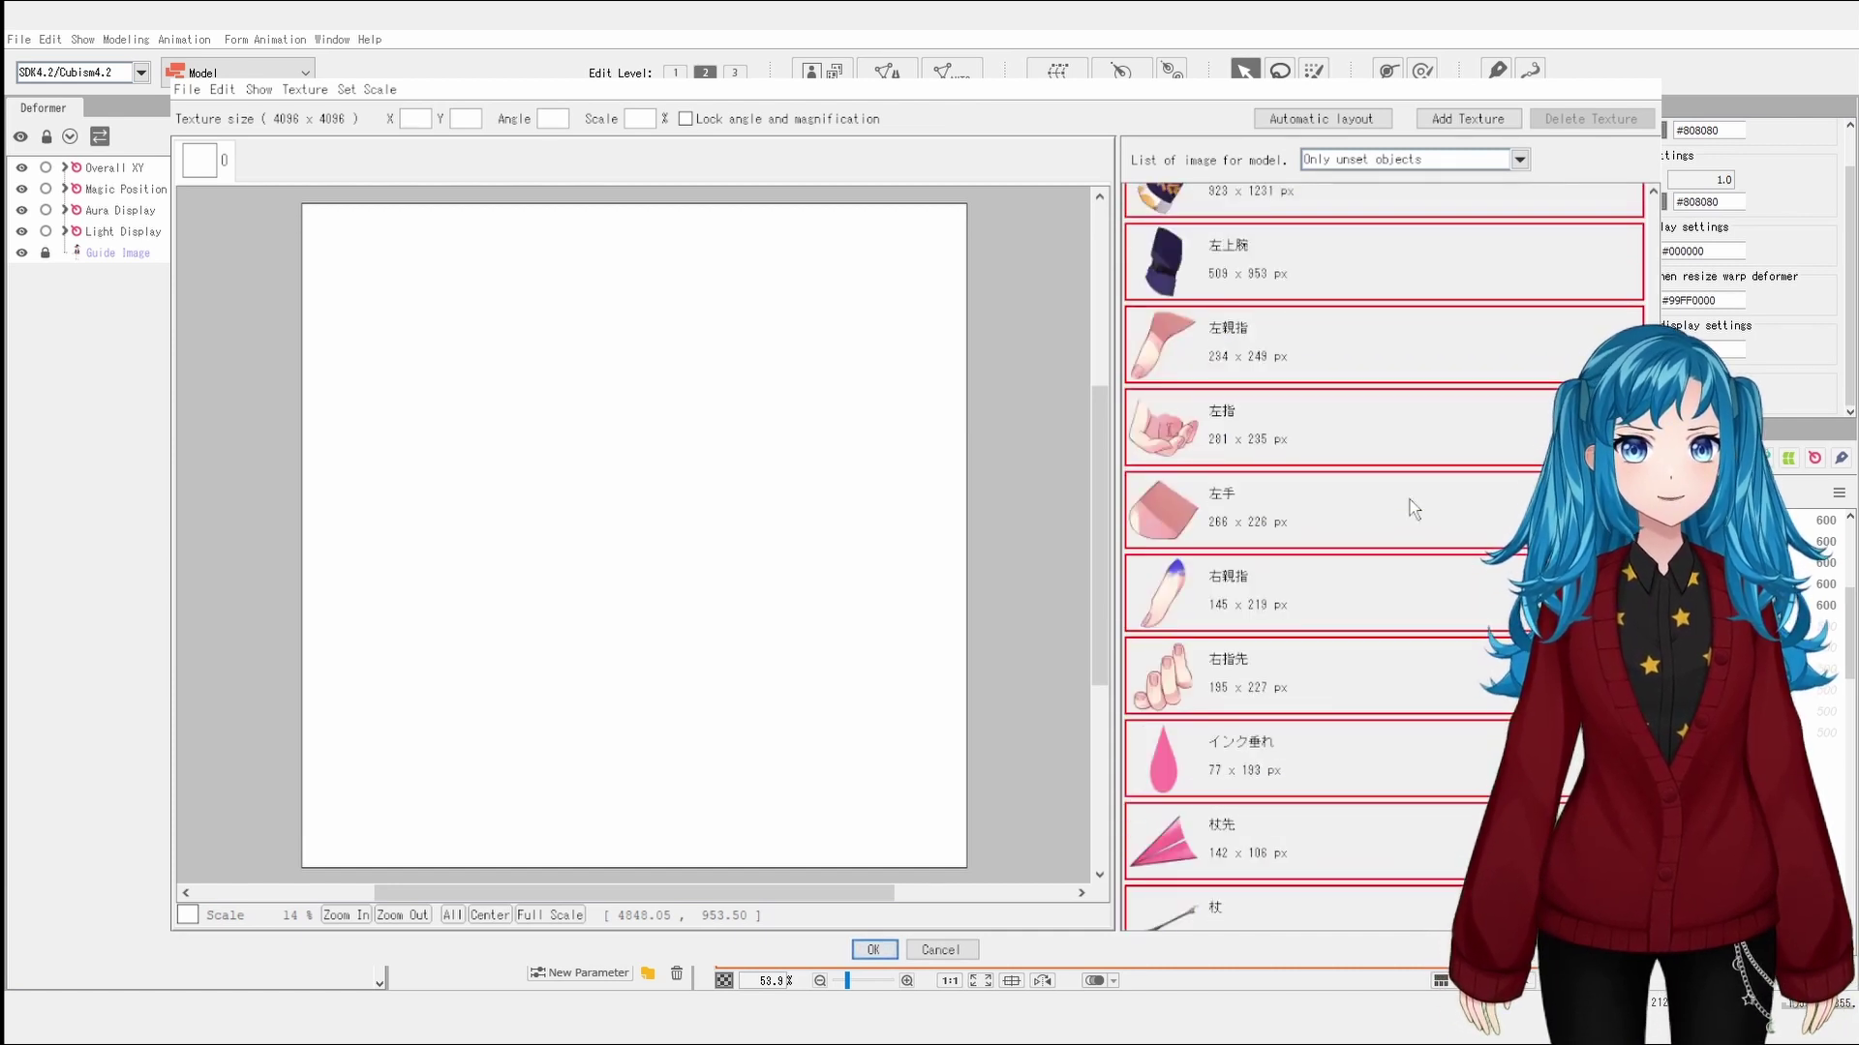
pyautogui.scroll(-6, 1410, 500)
pyautogui.rightClick(1306, 405)
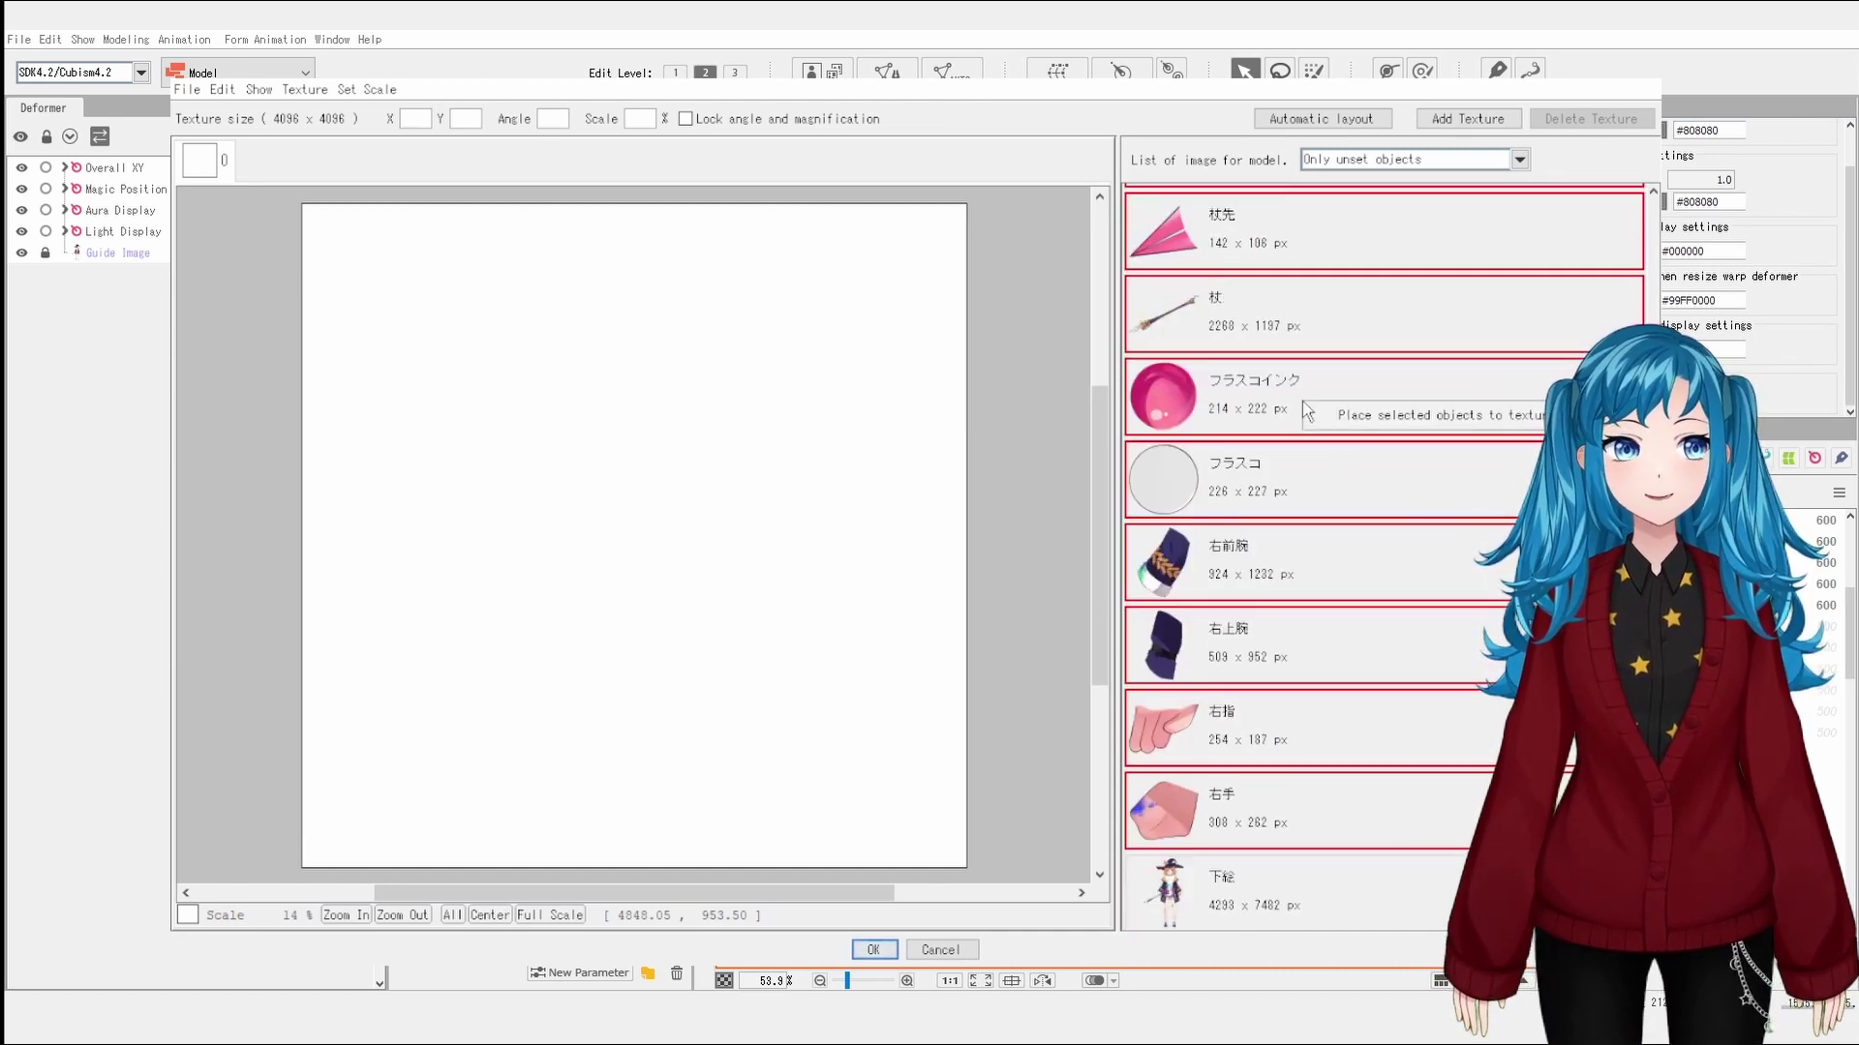
pyautogui.click(1410, 416)
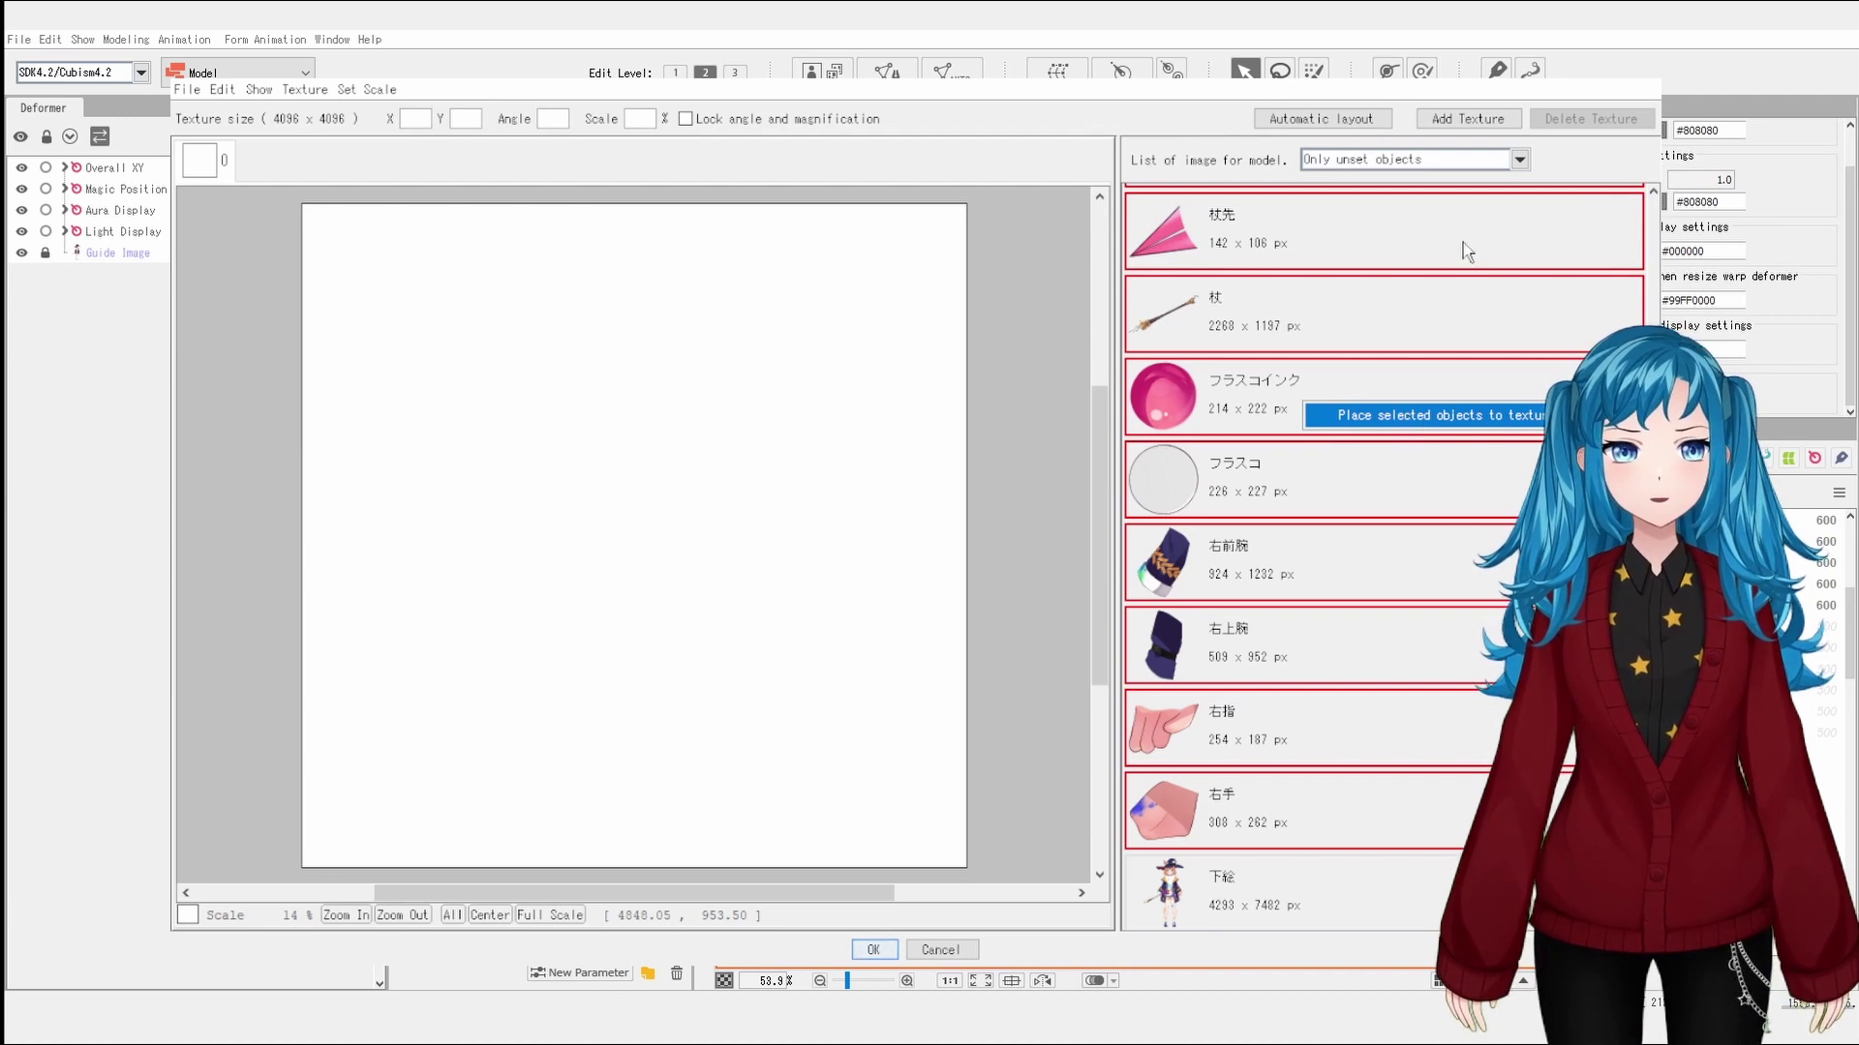
pyautogui.click(1321, 118)
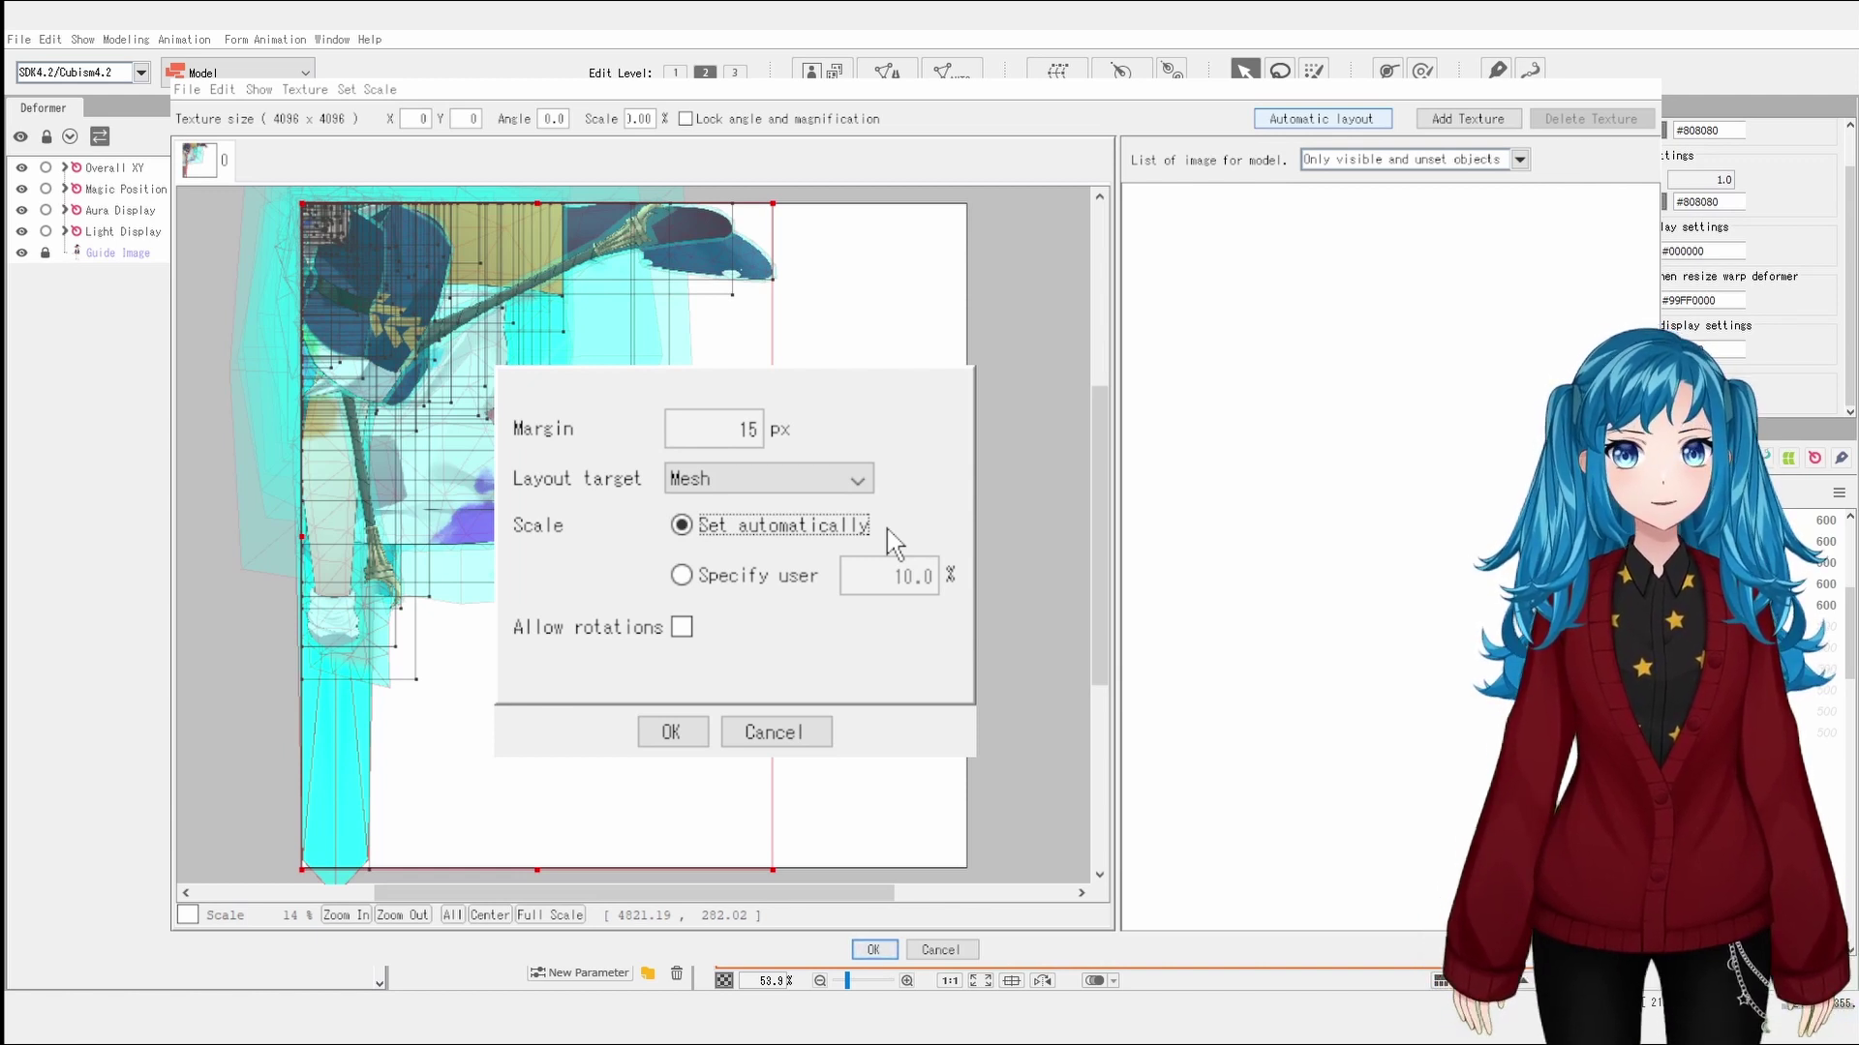
# Step: Set the automatic layout scale to Specify user with a value of 100
pyautogui.click(733, 578)
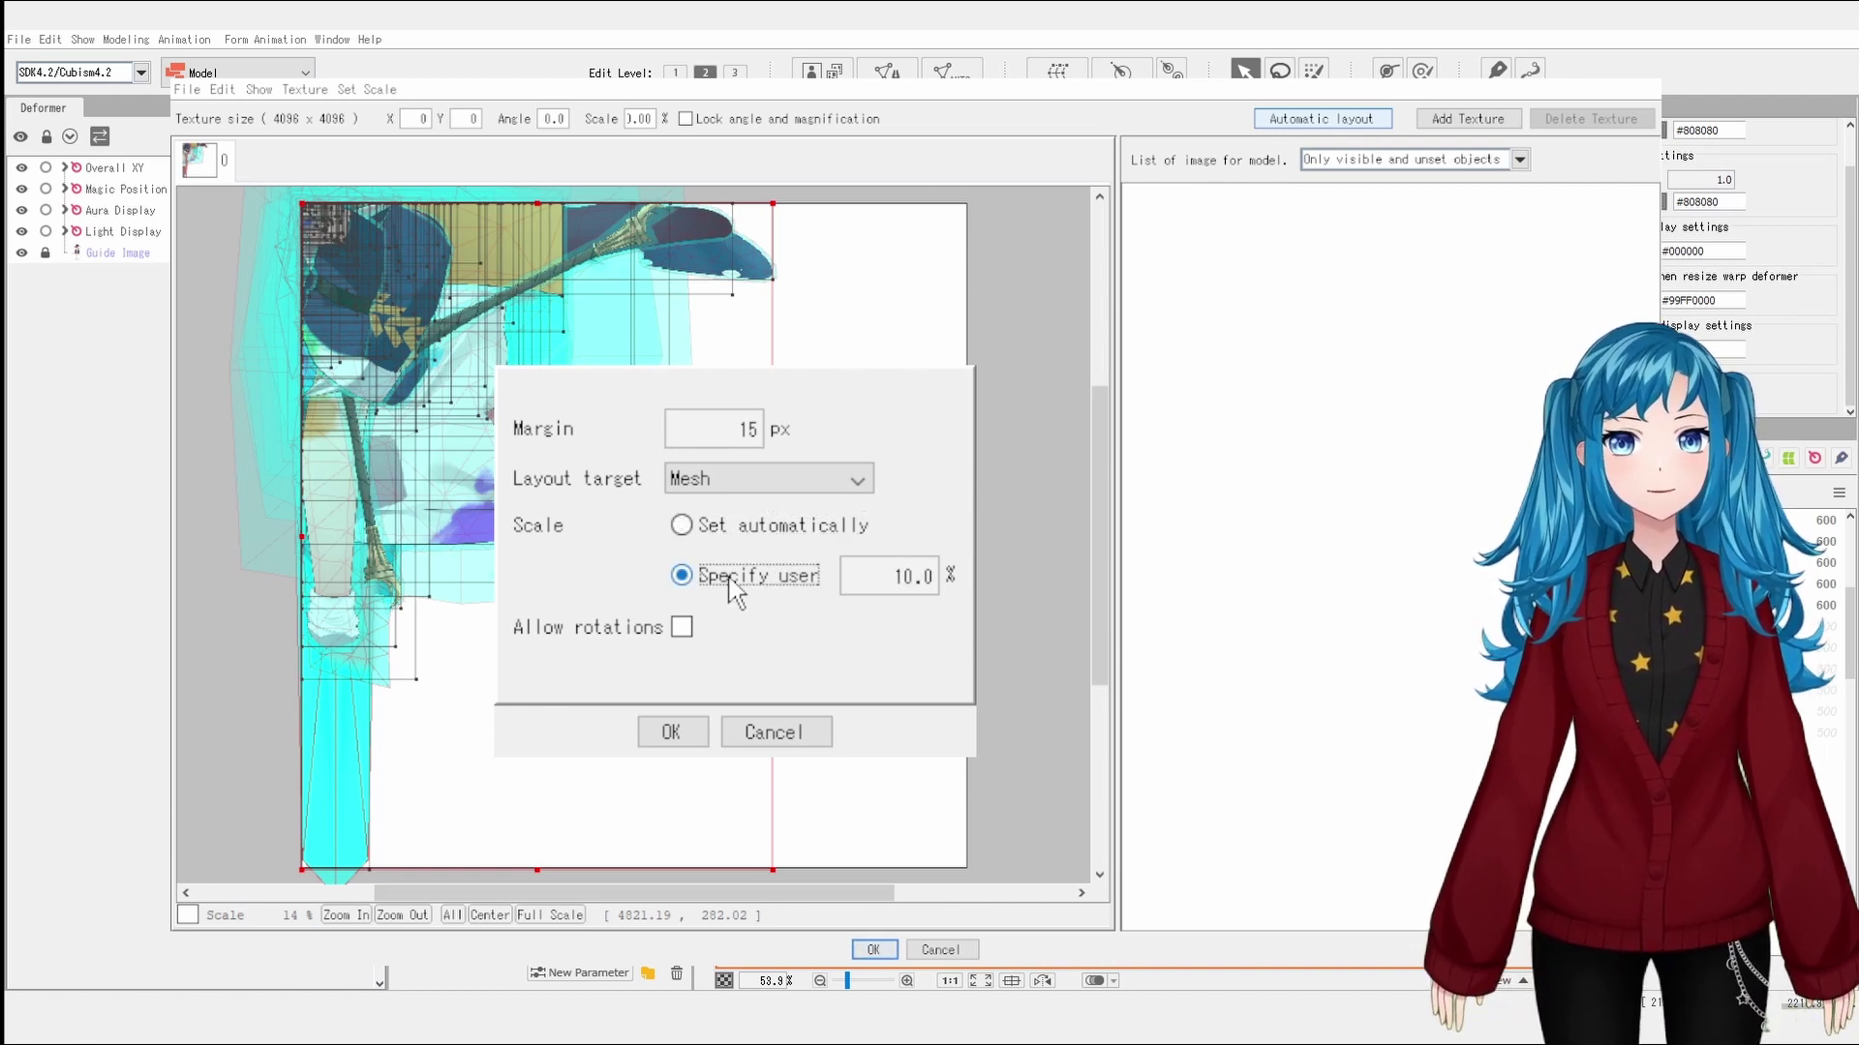
pyautogui.doubleClick(908, 576)
pyautogui.write('100')
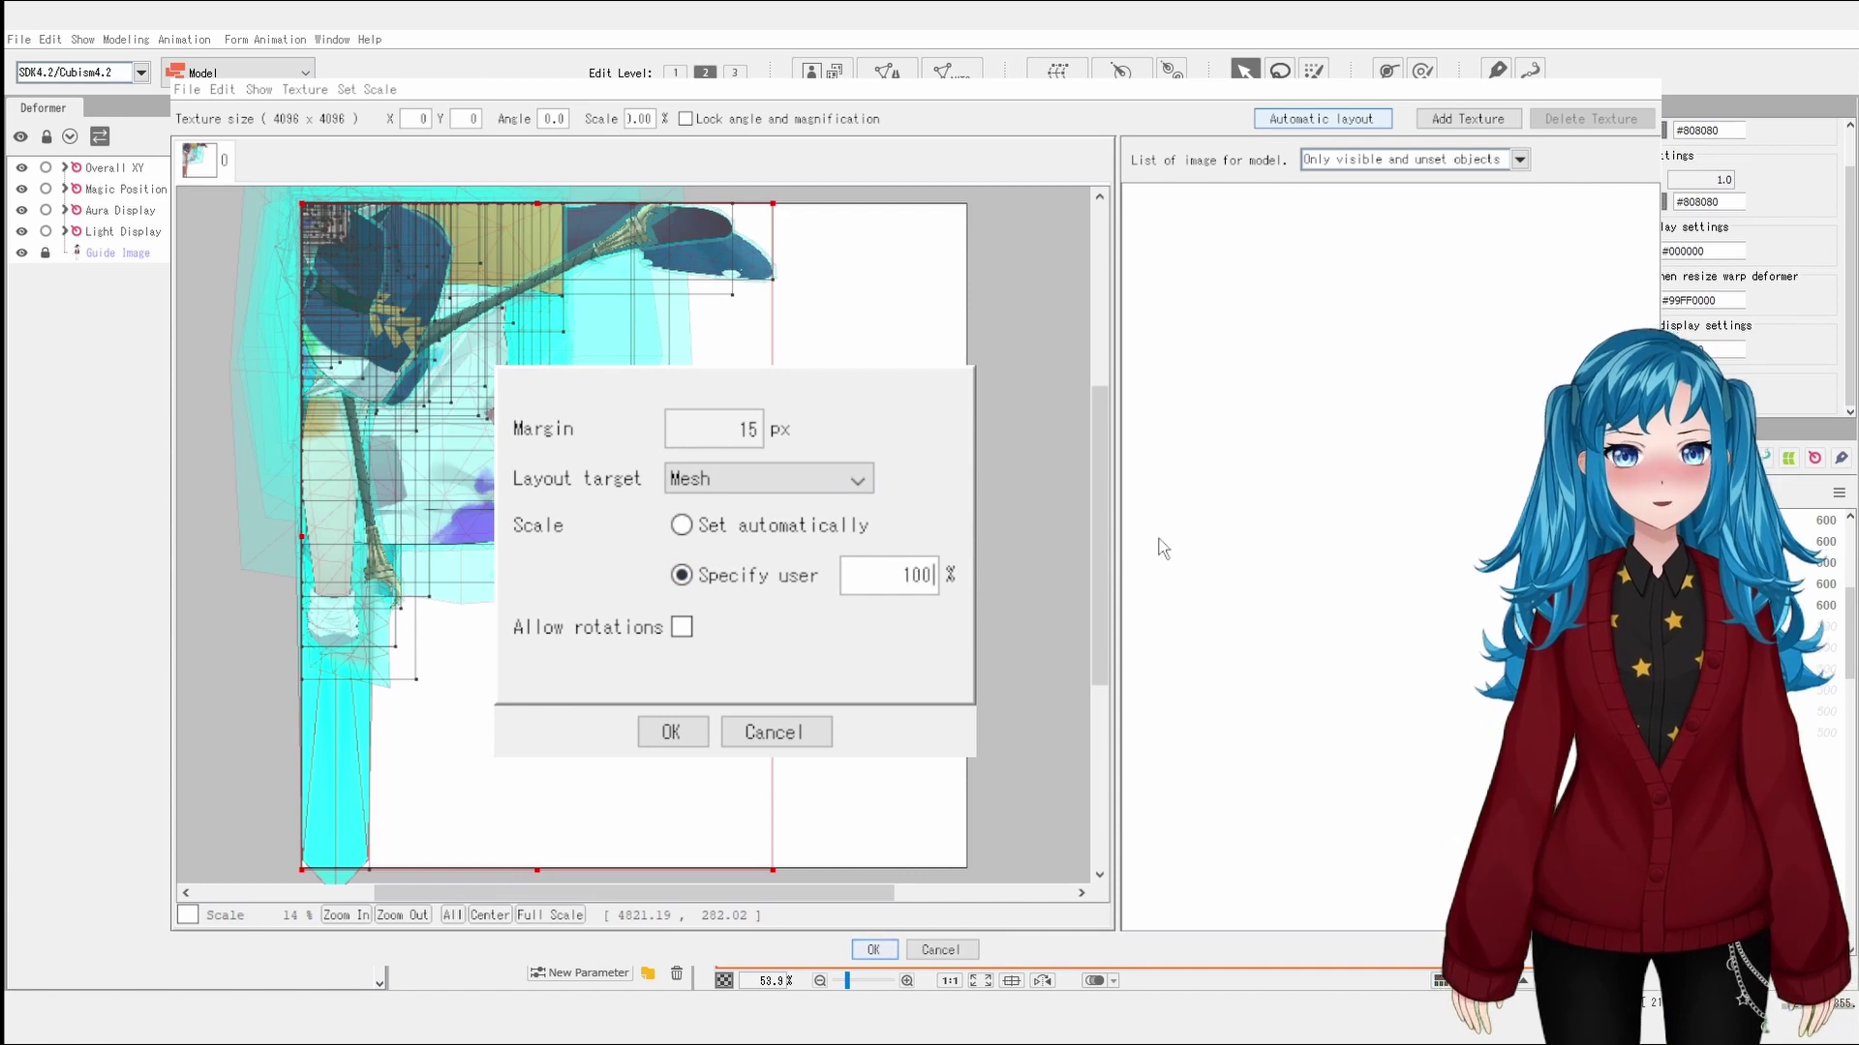
pyautogui.press('Tab')
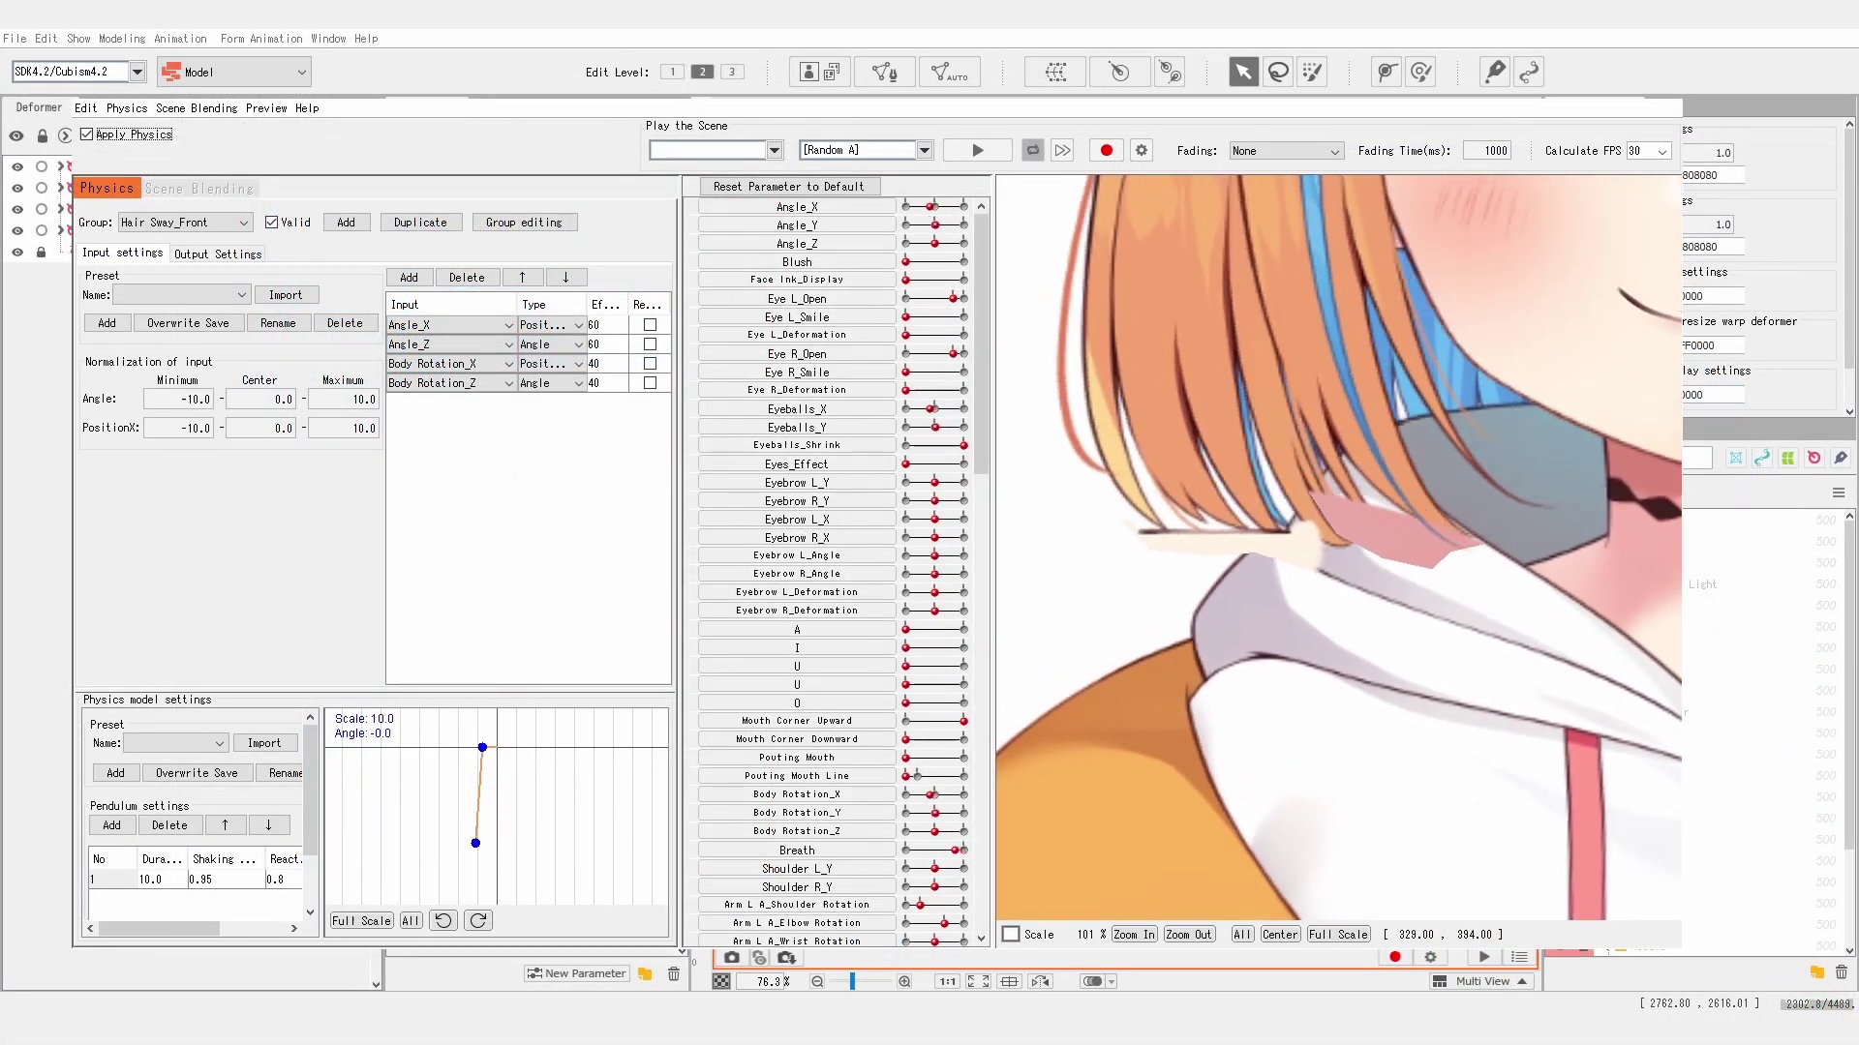
pyautogui.scroll(5, 1339, 547)
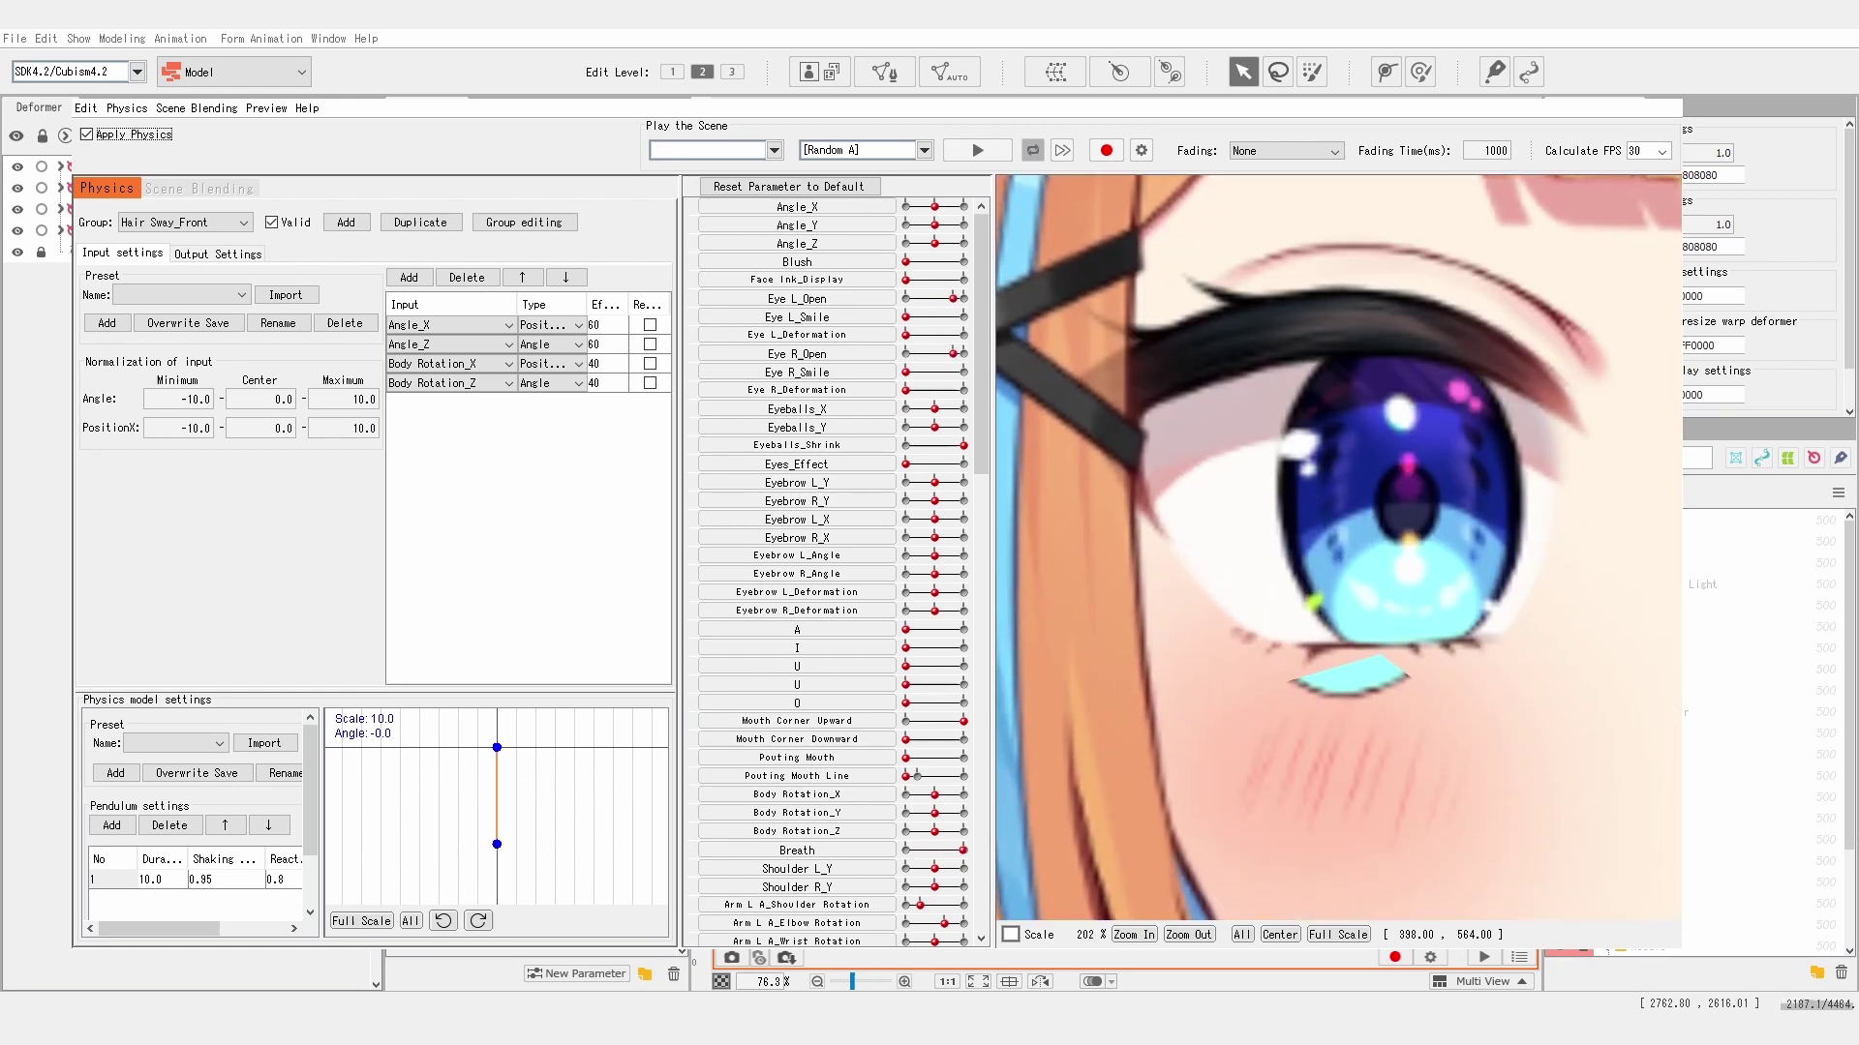
pyautogui.scroll(-3, 1339, 547)
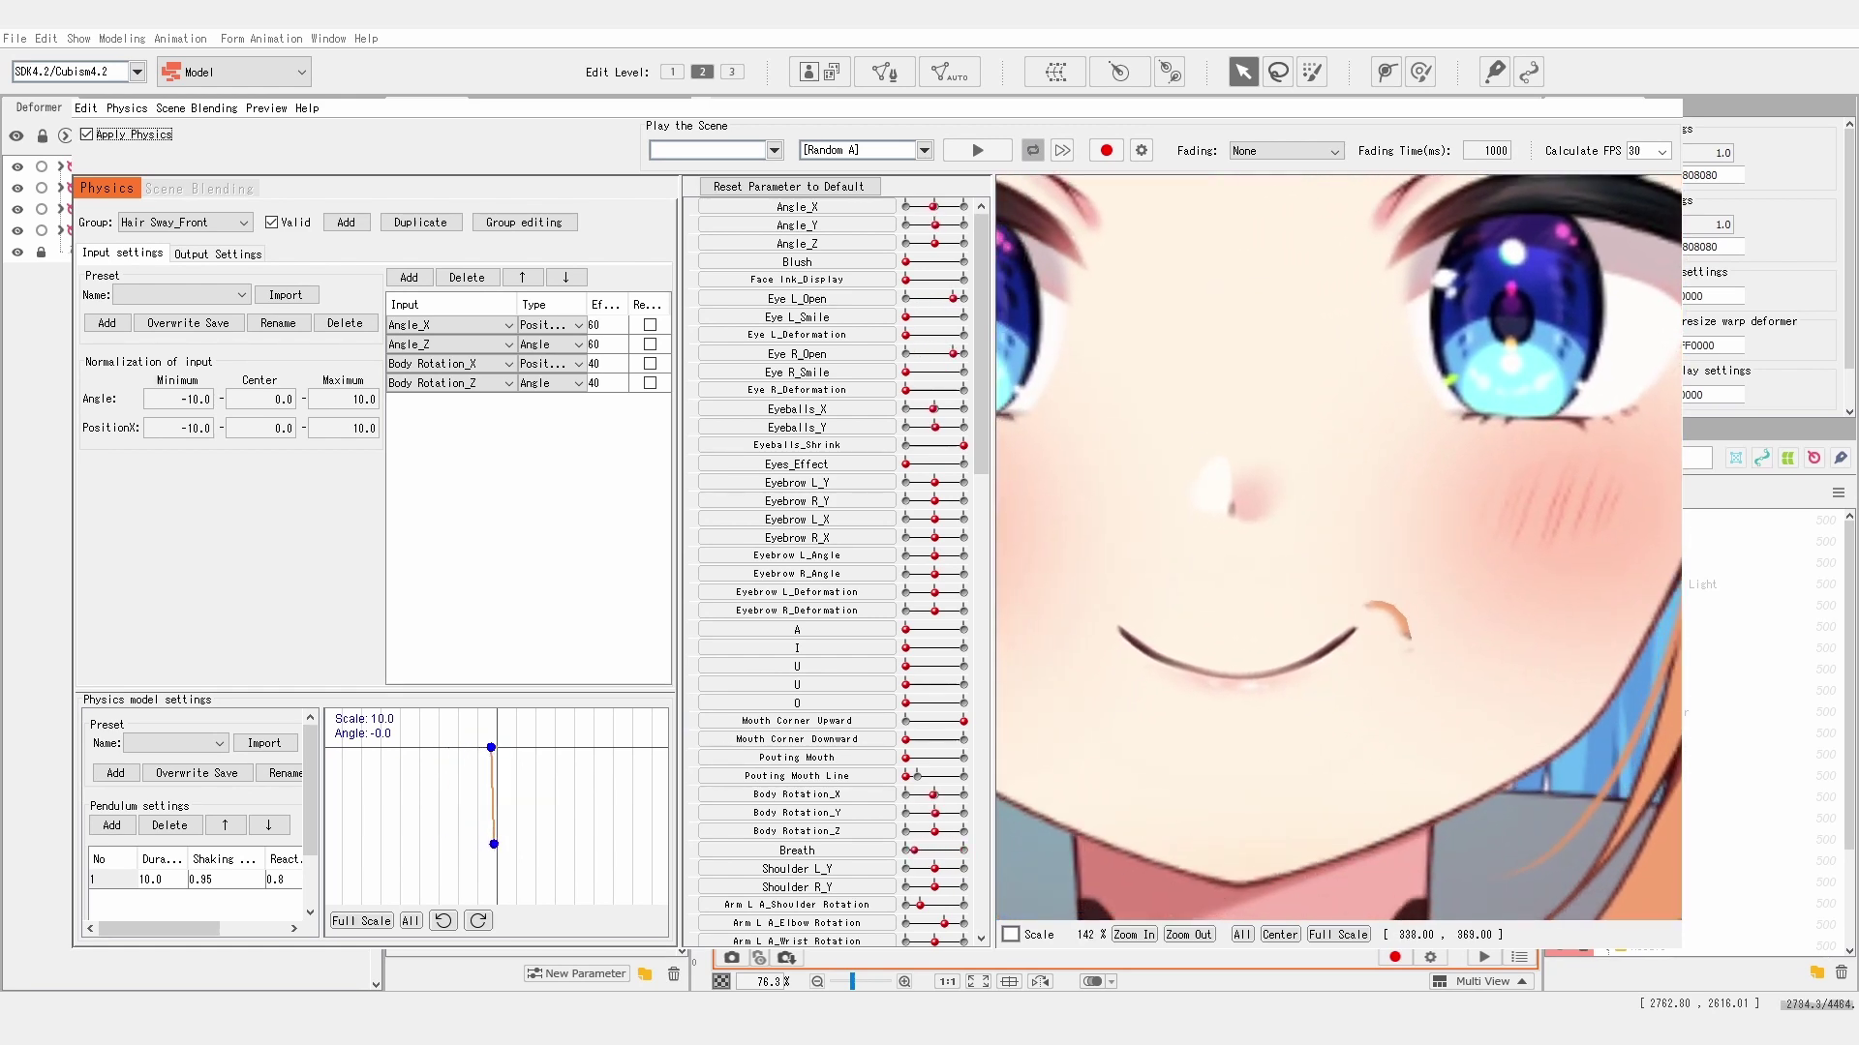
pyautogui.scroll(-2, 1339, 547)
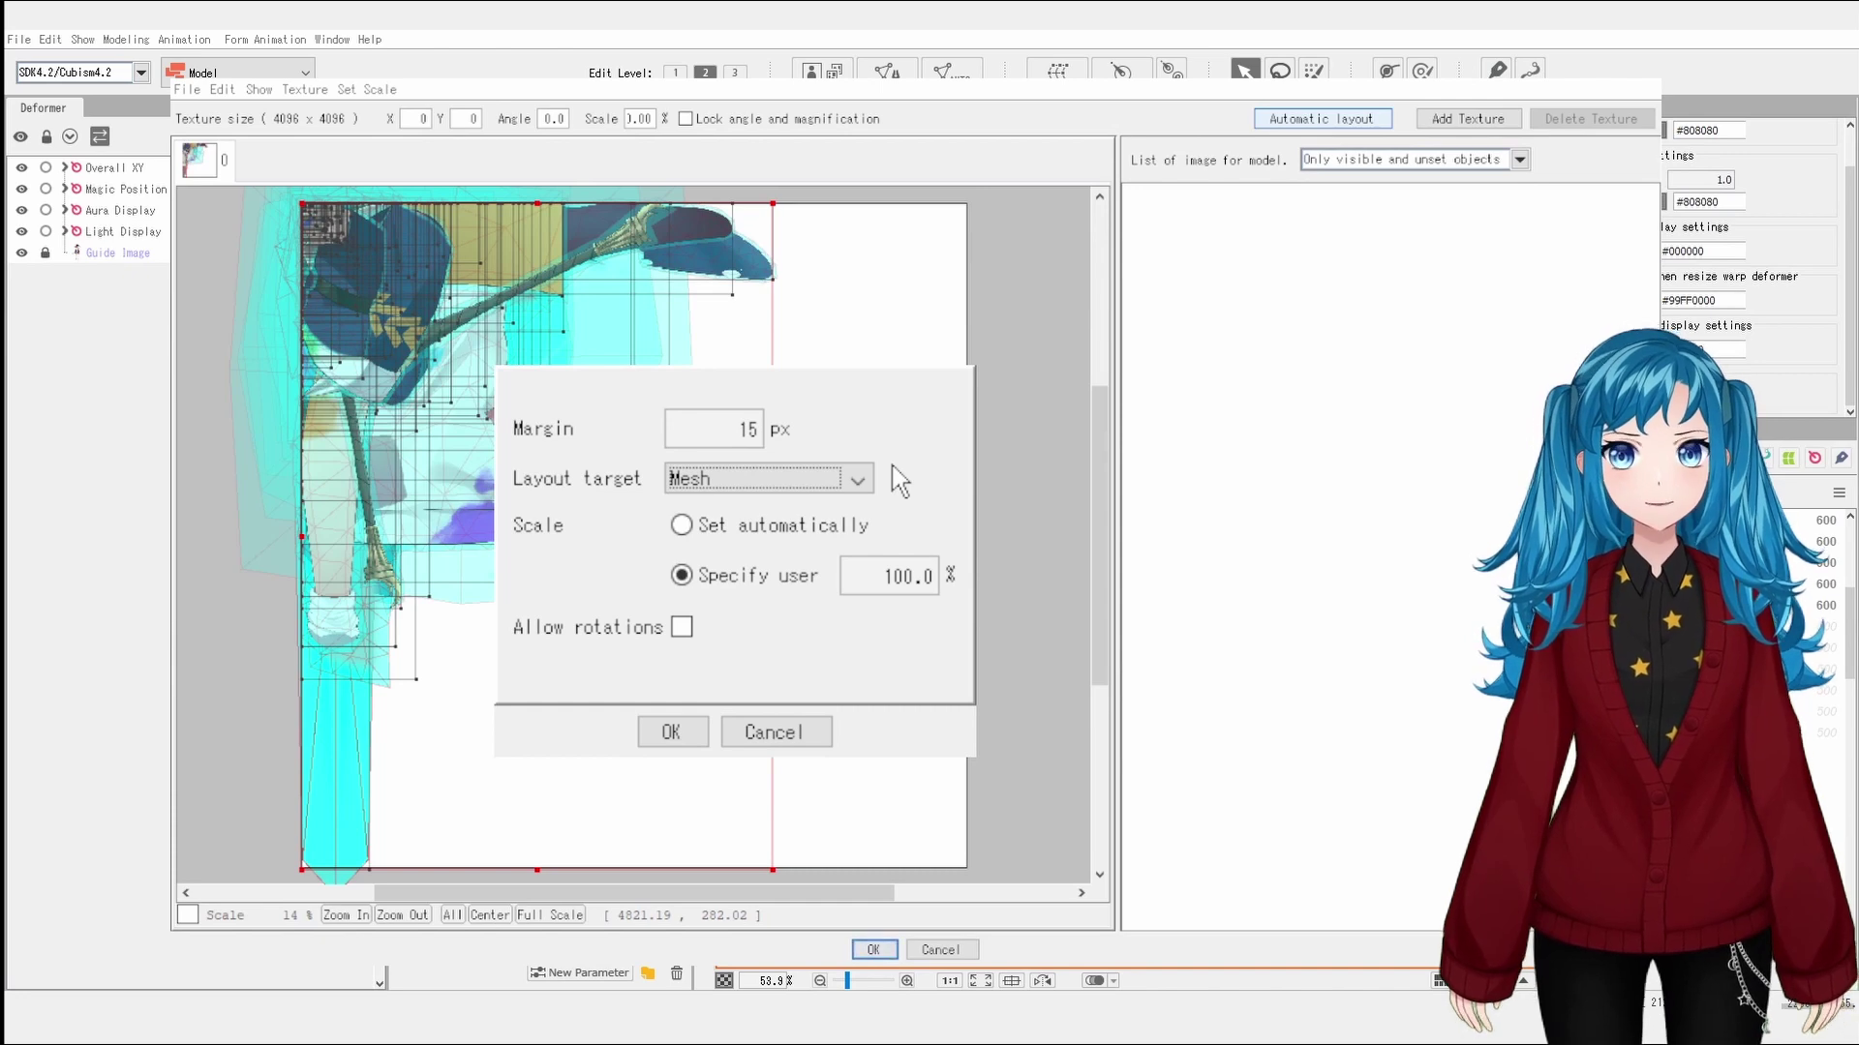
# Step: Run automatic layout at 100% on the first page, then start adding another texture page
pyautogui.click(671, 732)
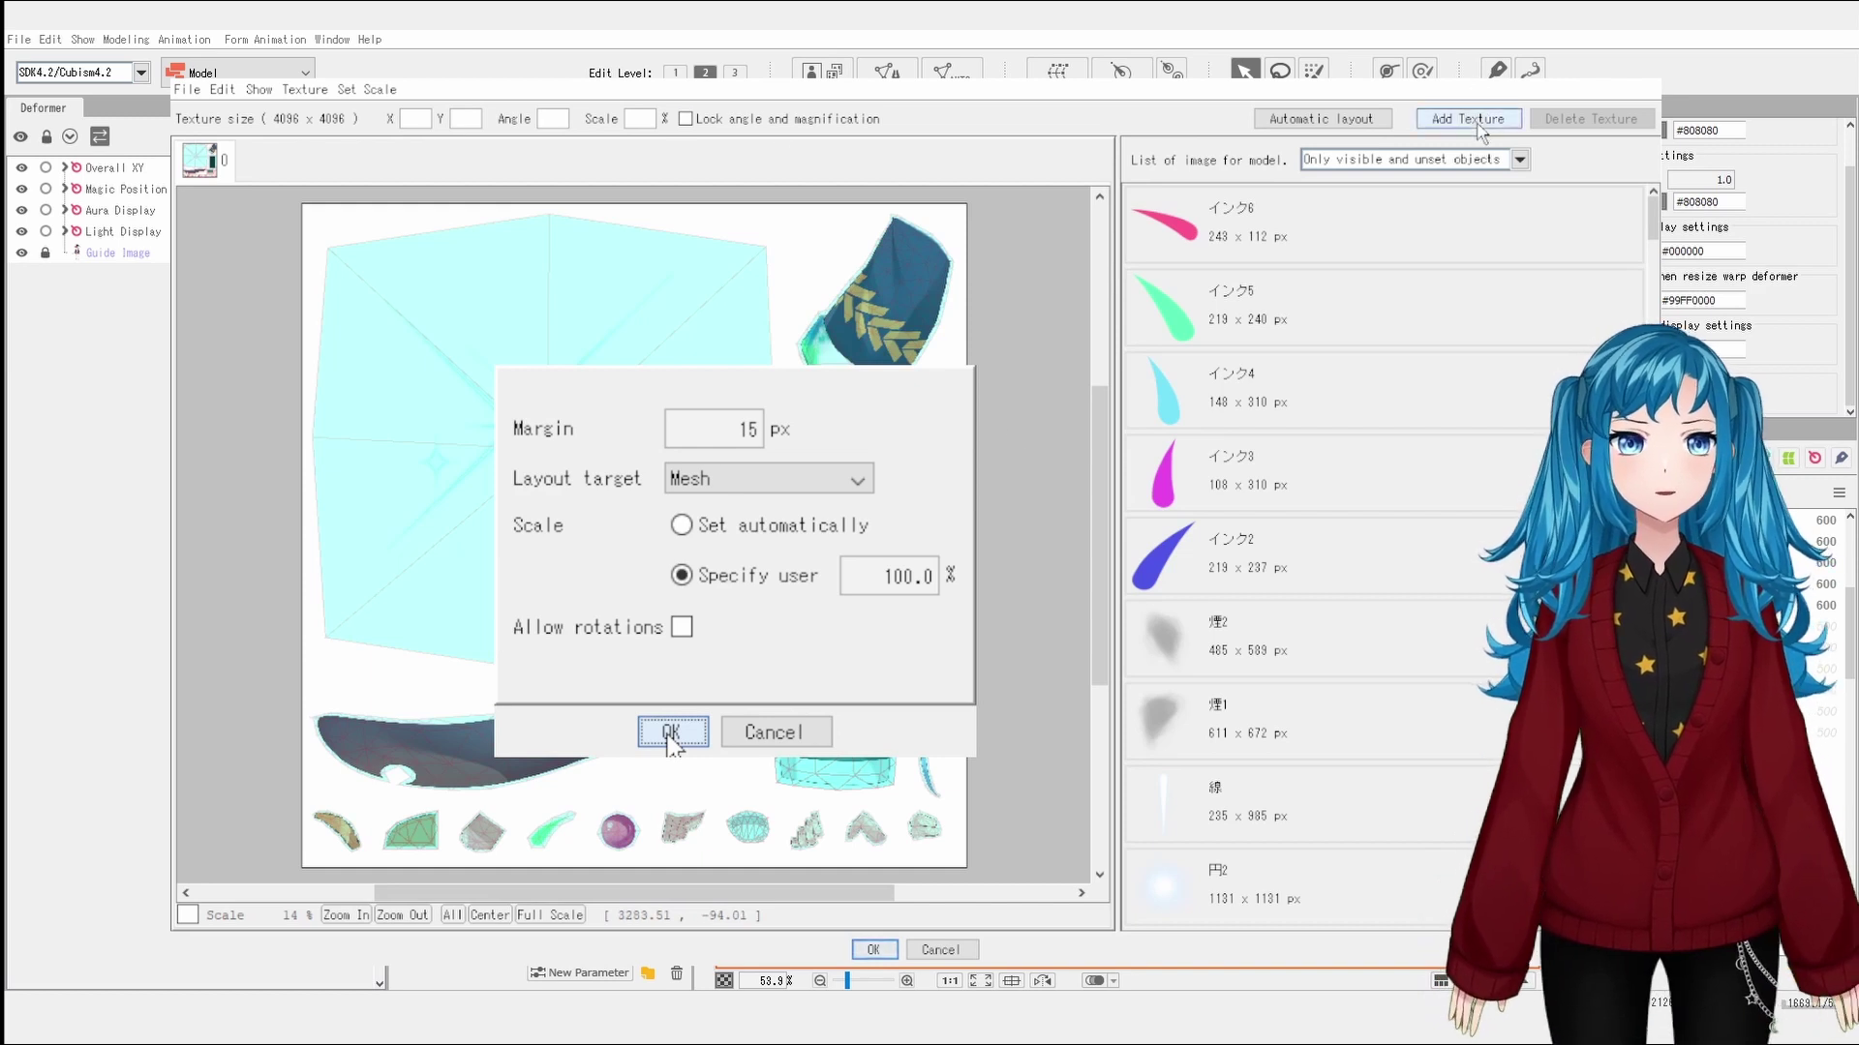
pyautogui.click(671, 733)
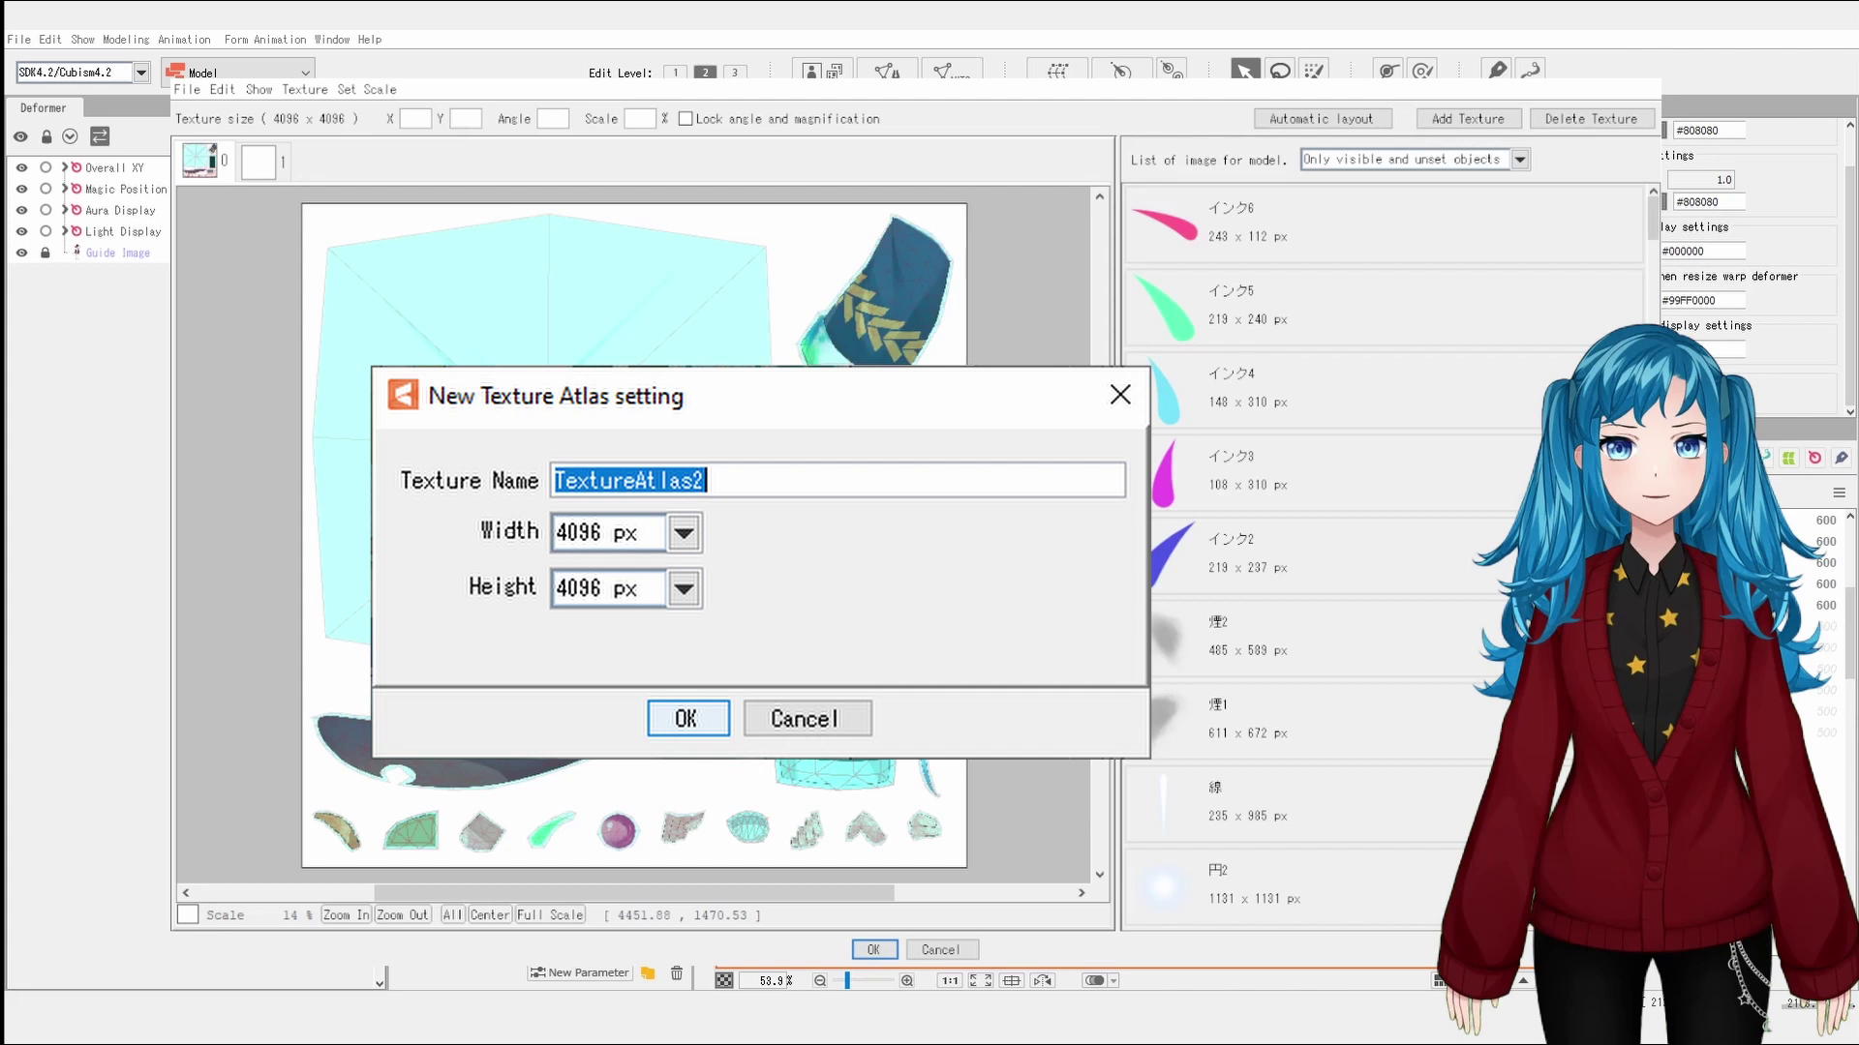
# Step: Confirm creation of the new 4096 × 4096 TextureAtlas2 page
pyautogui.press('Return')
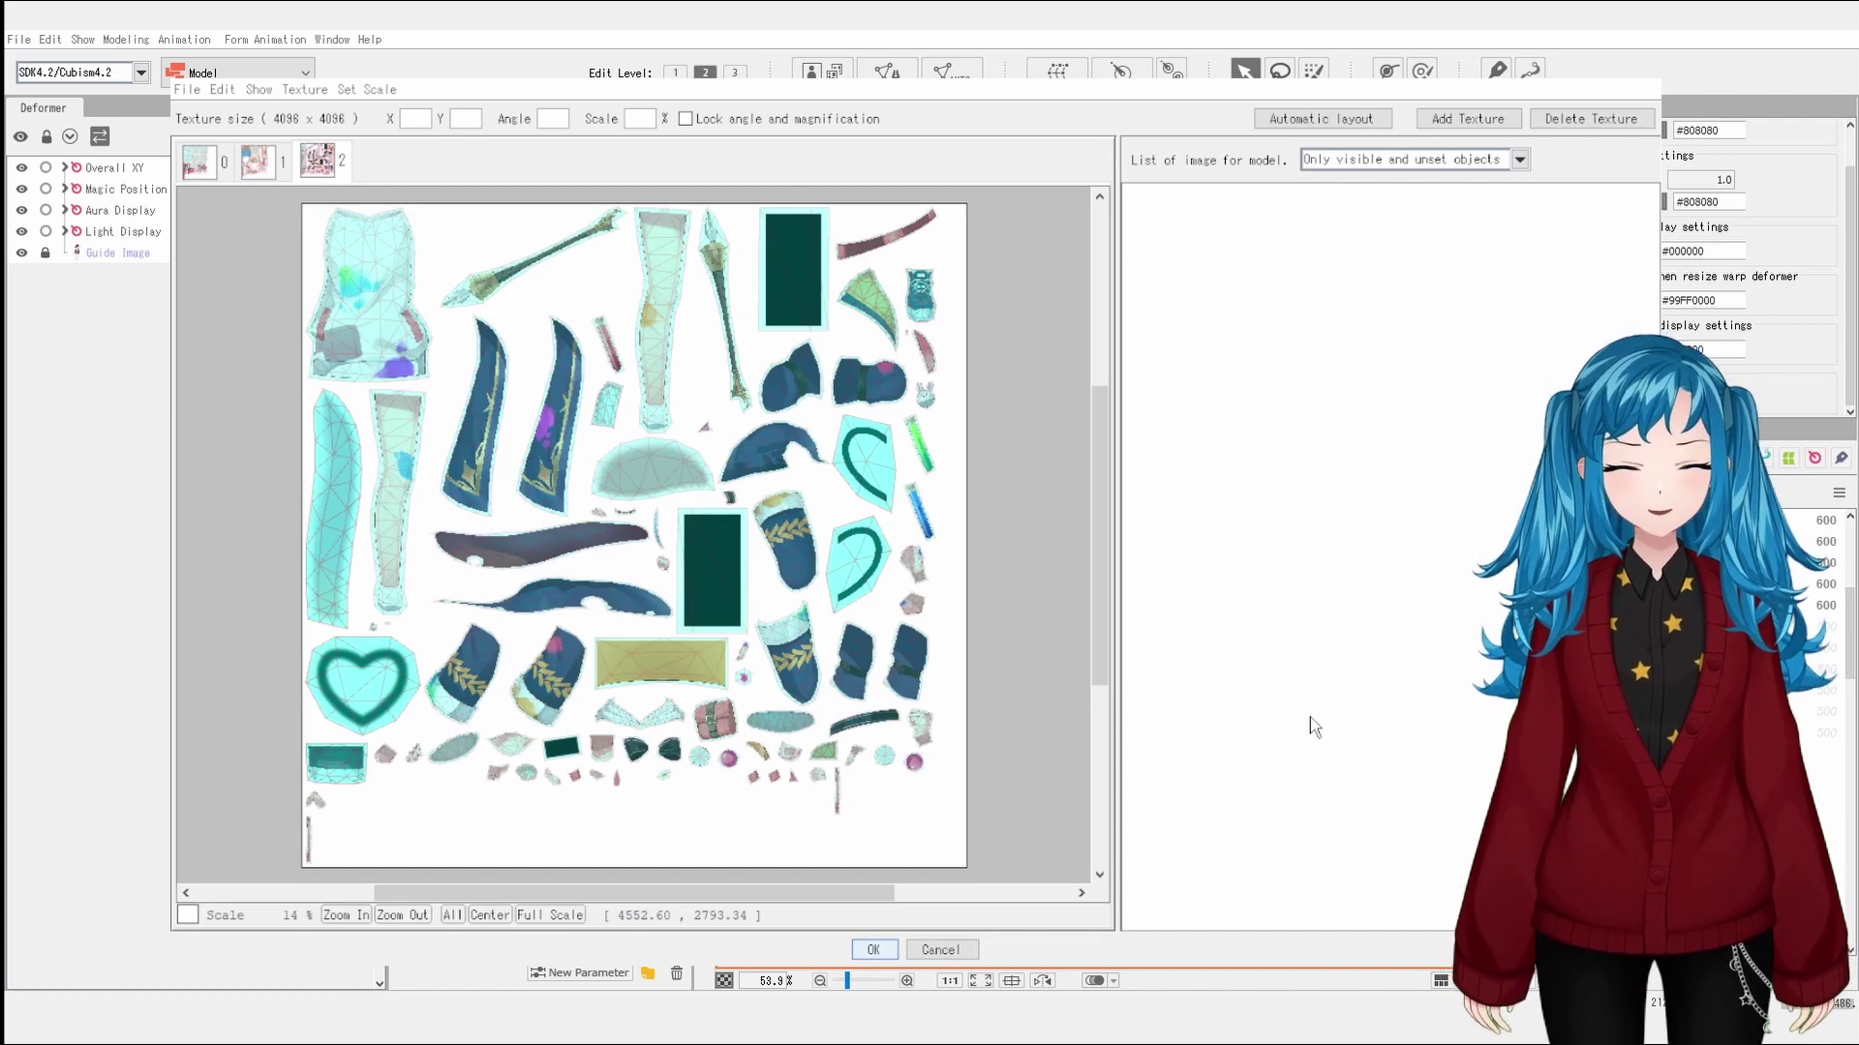
# Step: Accept the rebuilt three-page atlas and zoom out to view the whole witch model
pyautogui.press('Return')
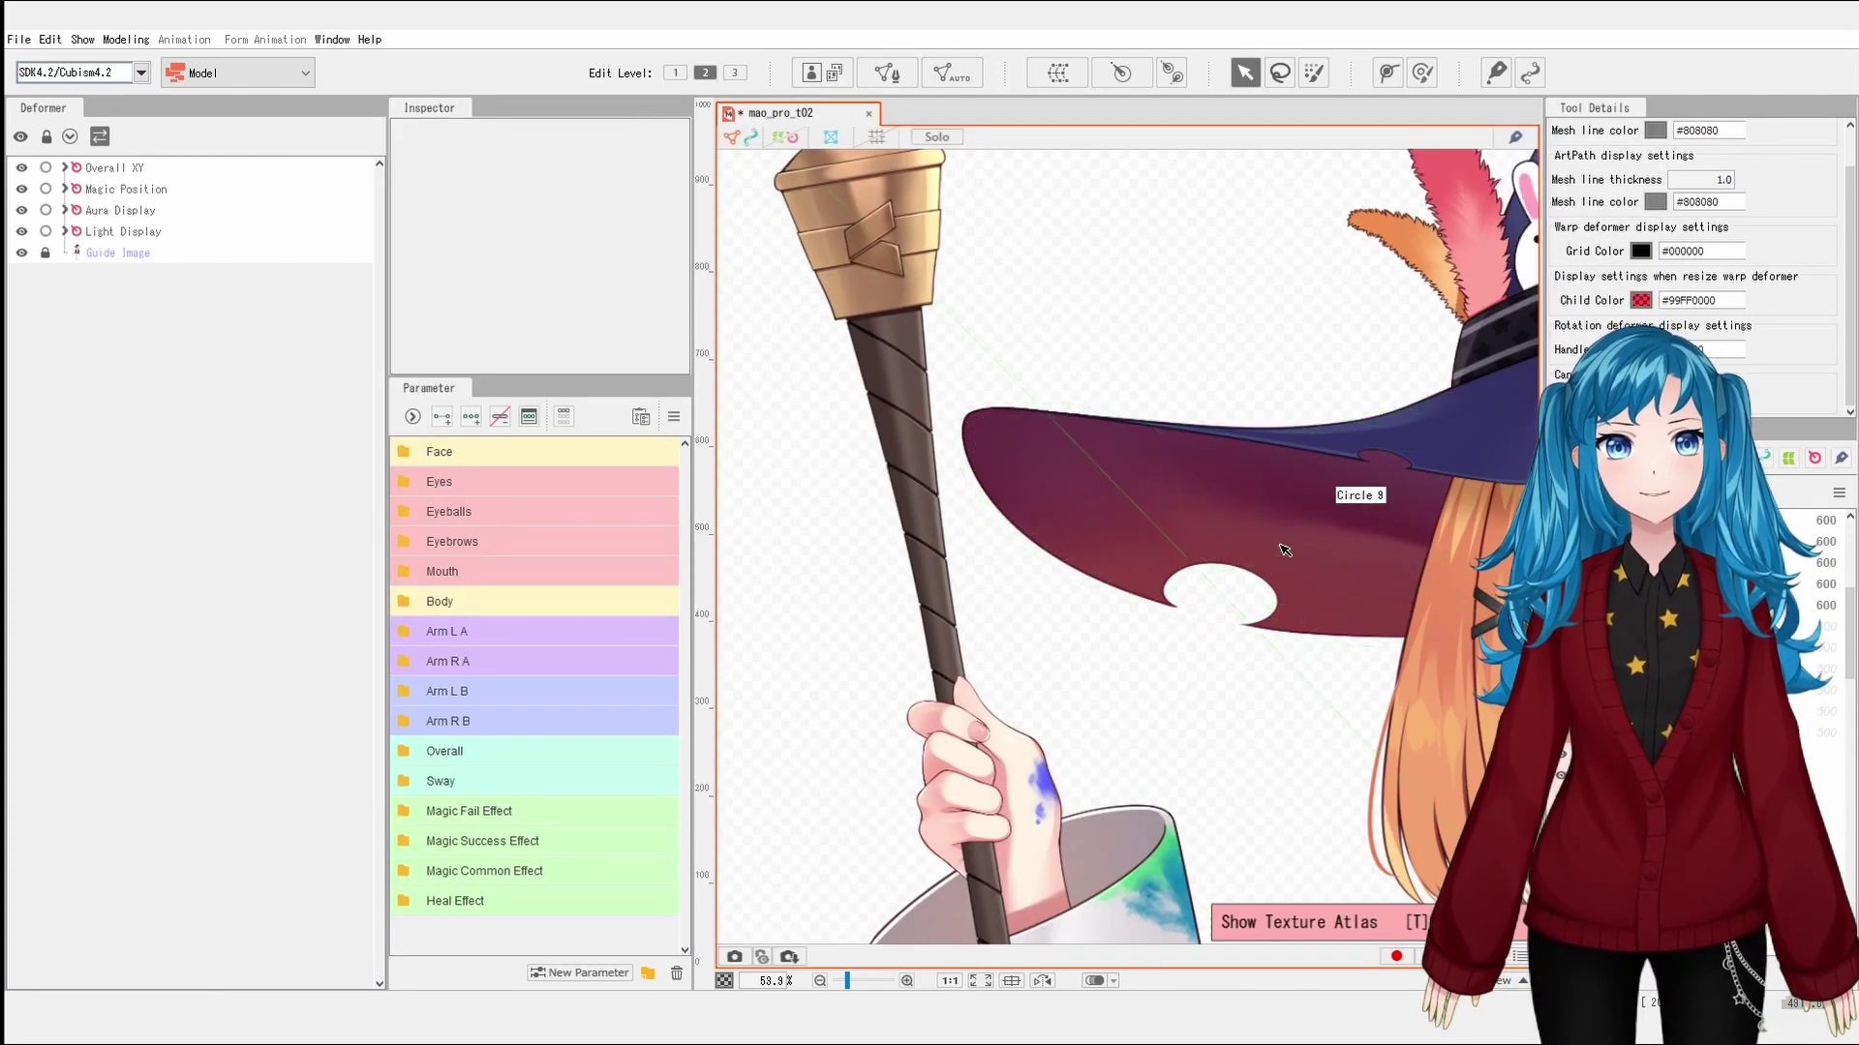
pyautogui.scroll(-5, 1517, 379)
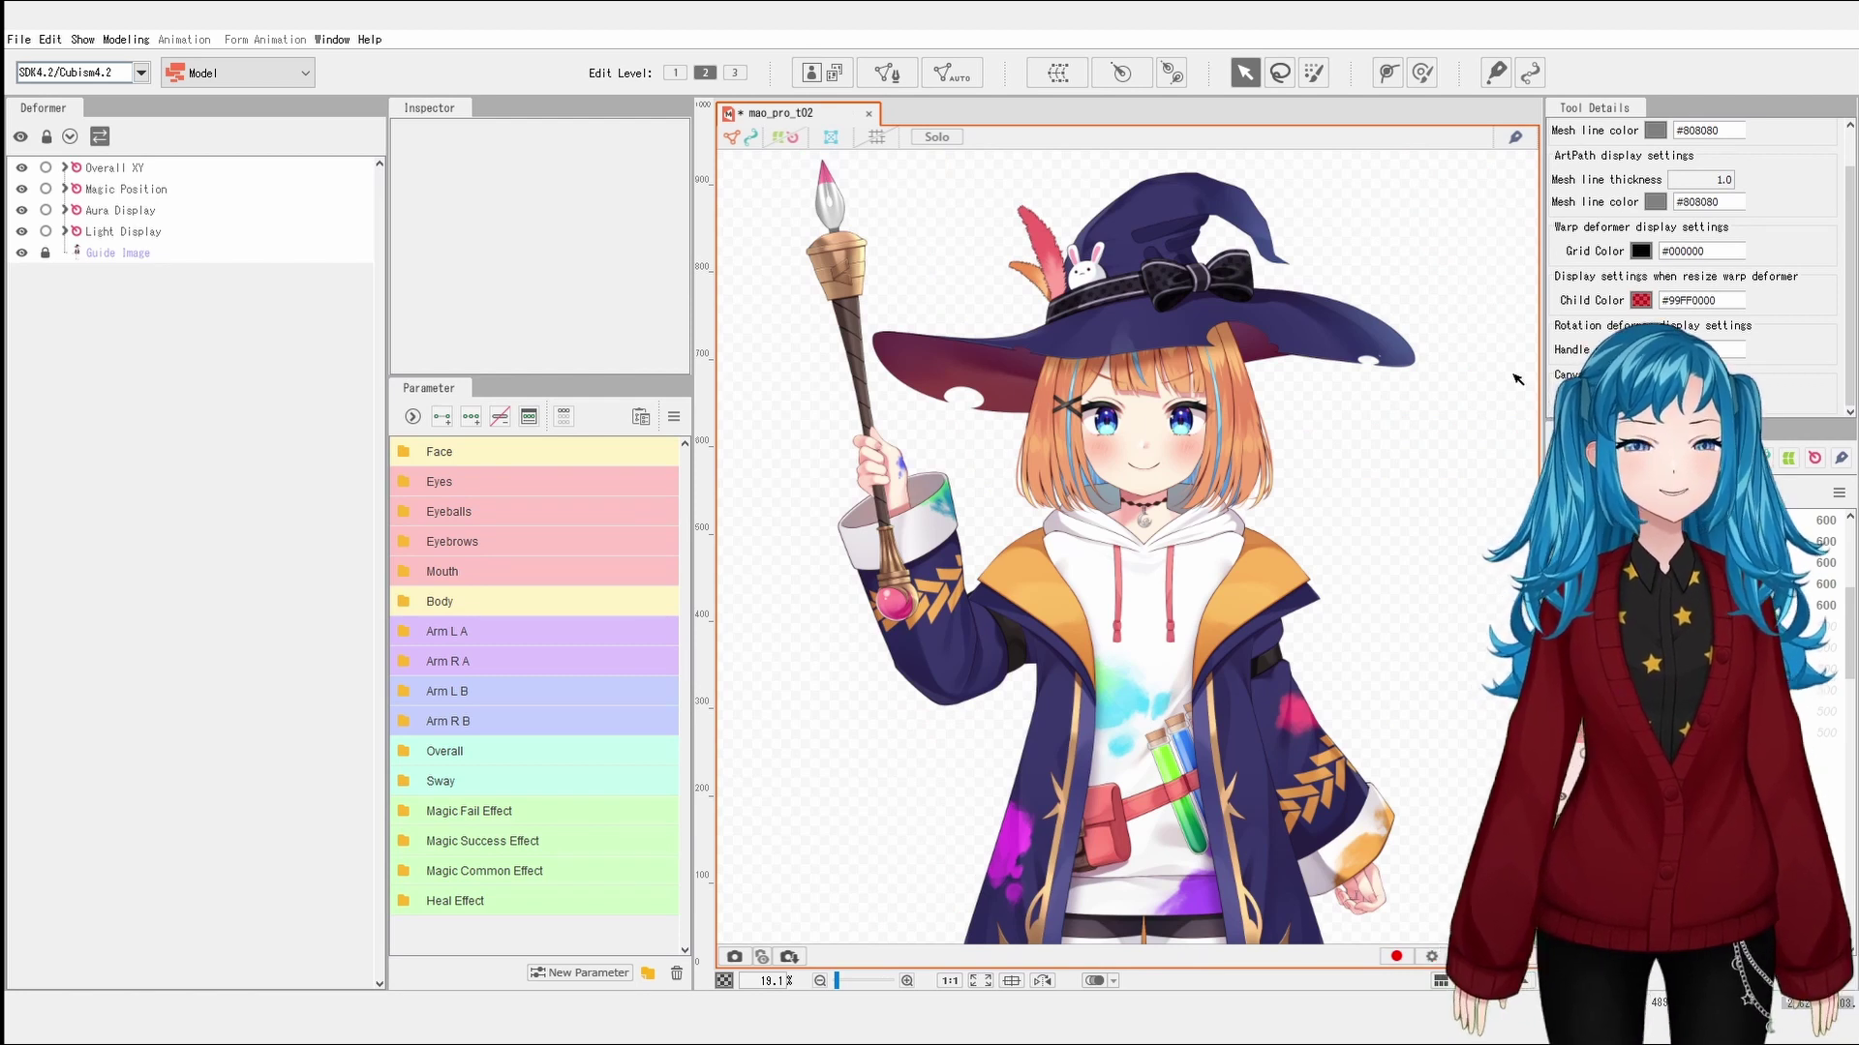